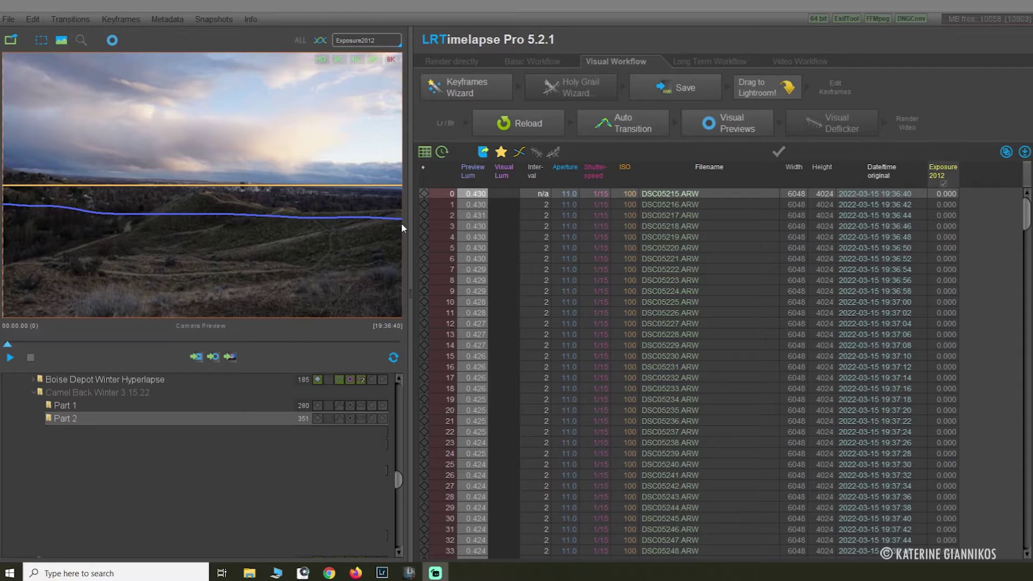
click(10, 358)
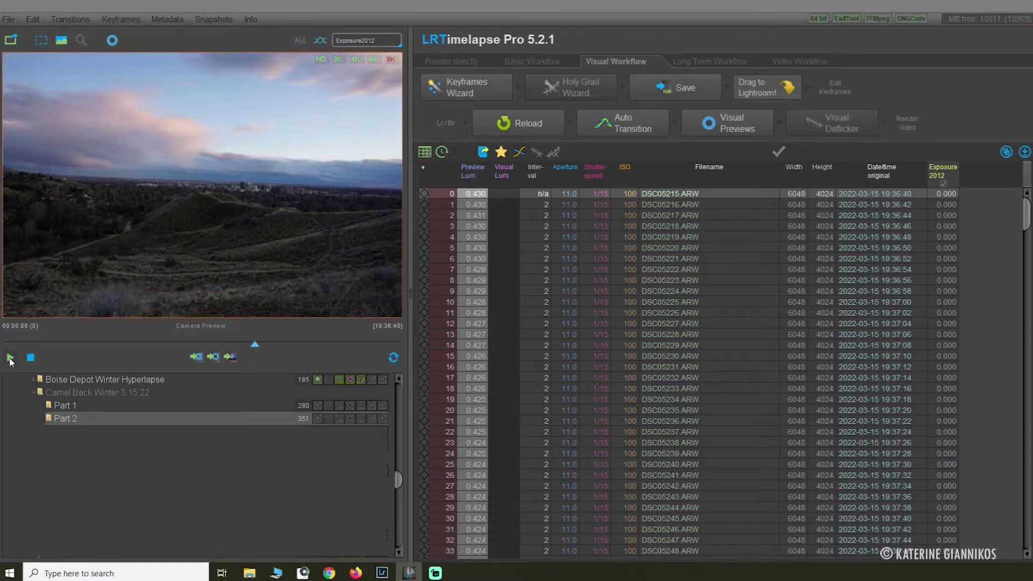
click(10, 358)
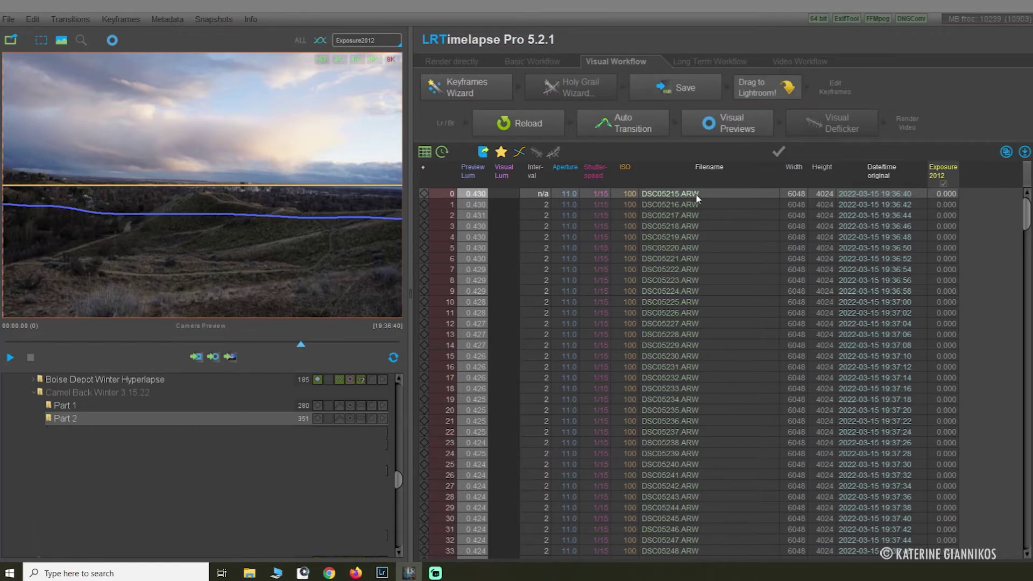
- Spread 5 keyframes across the 351-frame Part 2 sequence and save the metadata to the images
click(465, 88)
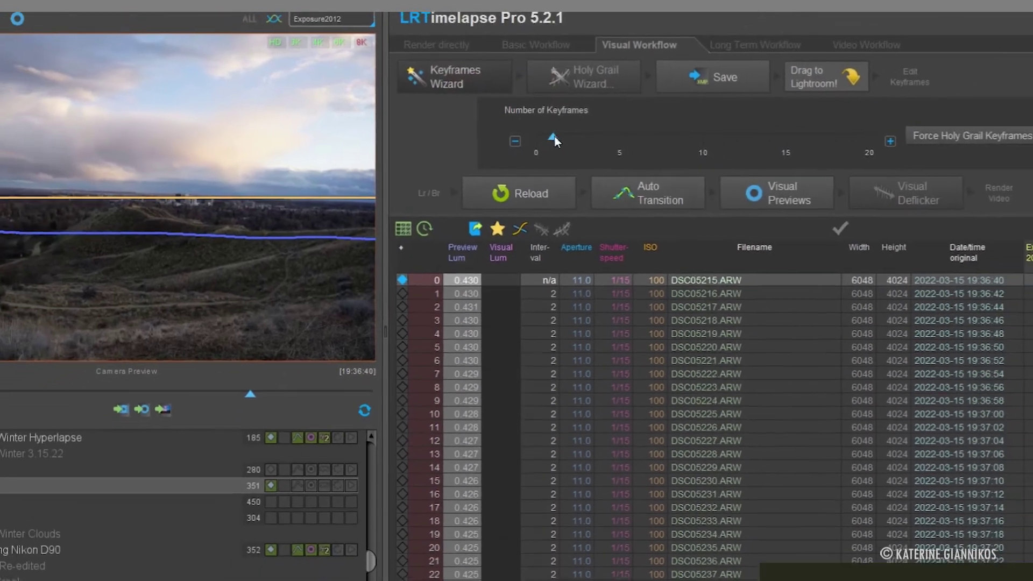
drag(554, 139, 619, 139)
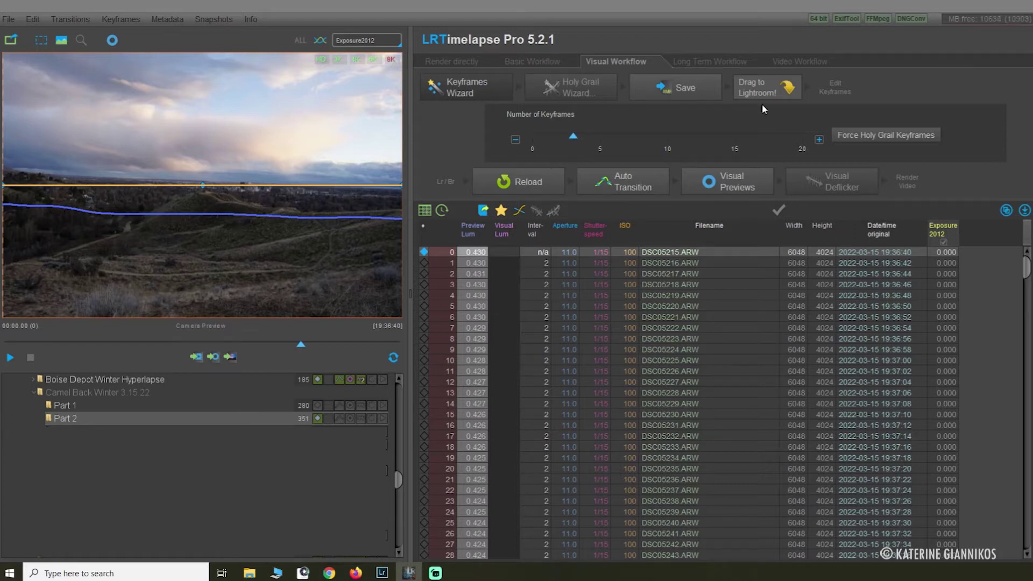
click(667, 96)
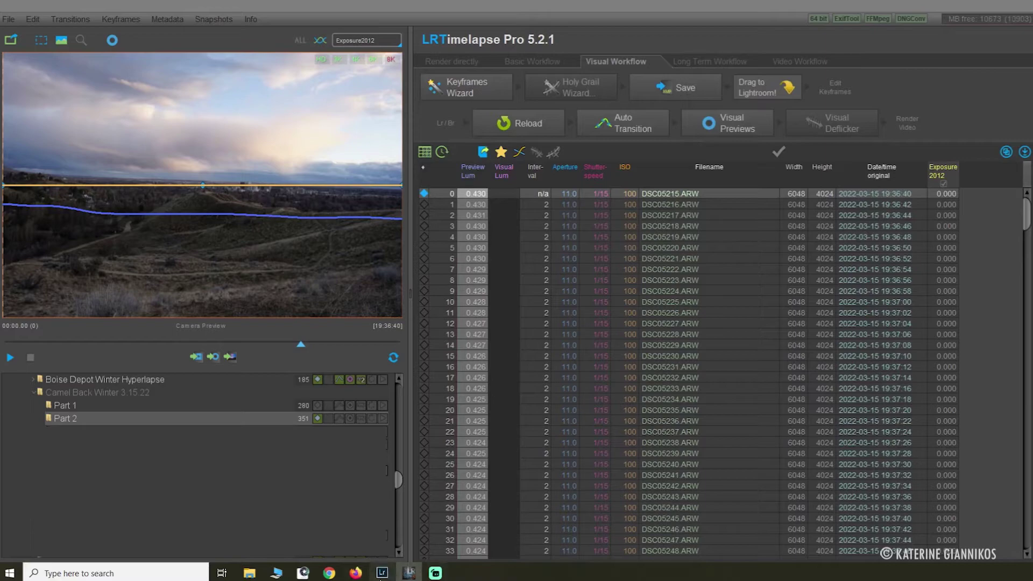
click(381, 574)
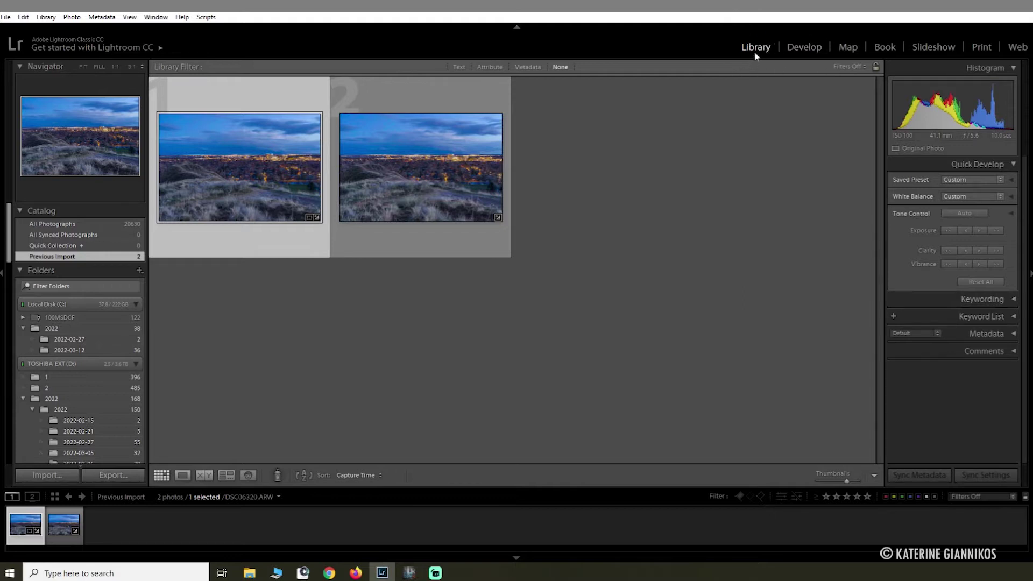
click(408, 573)
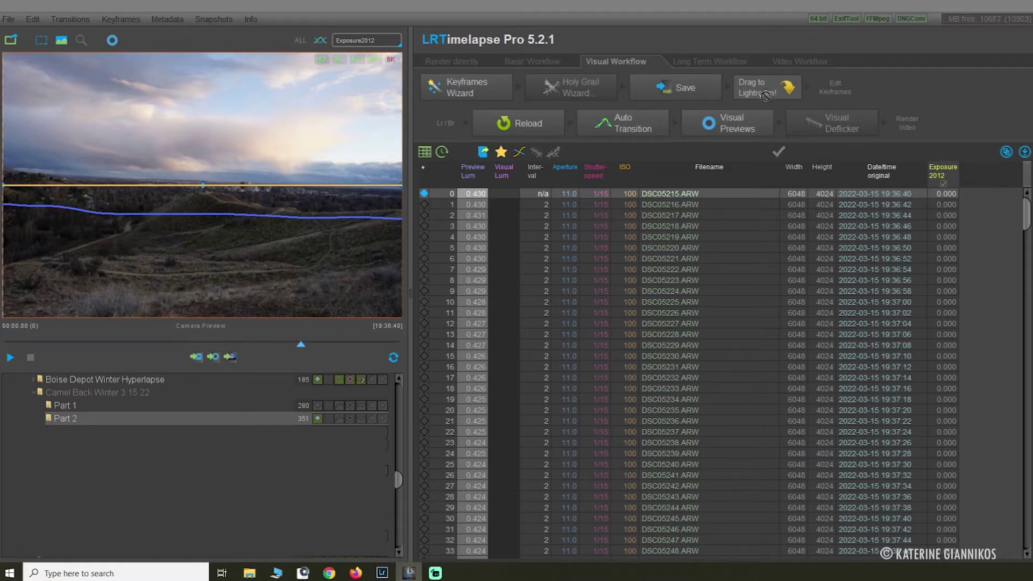
- Import the 351 Part 2 photos into Lightroom with the Add option, leaving them in place
drag(764, 91, 420, 322)
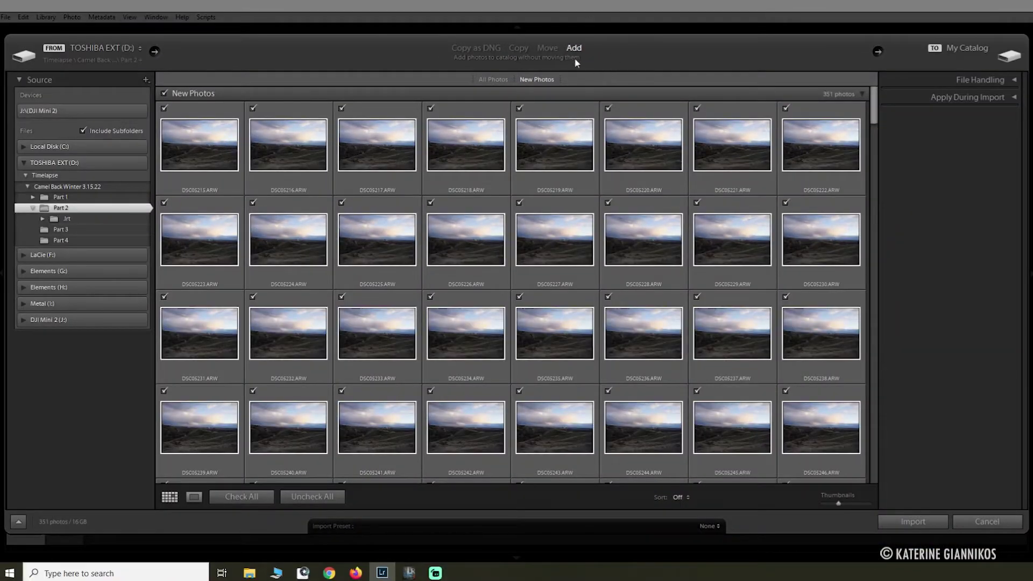
click(896, 523)
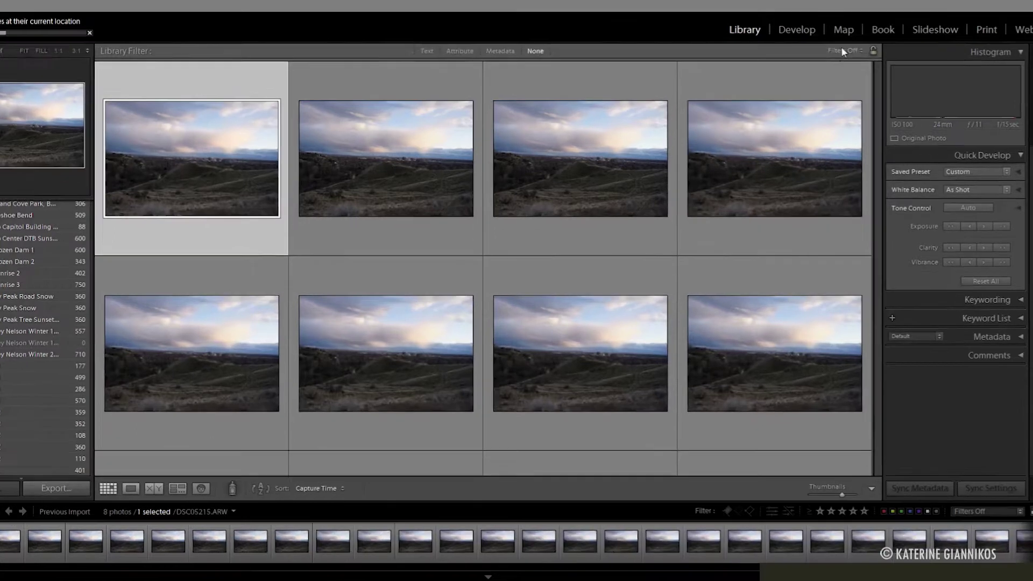
- Filter the library to '01 LRT5 Keyframes' and open the first keyframe in Develop
click(842, 50)
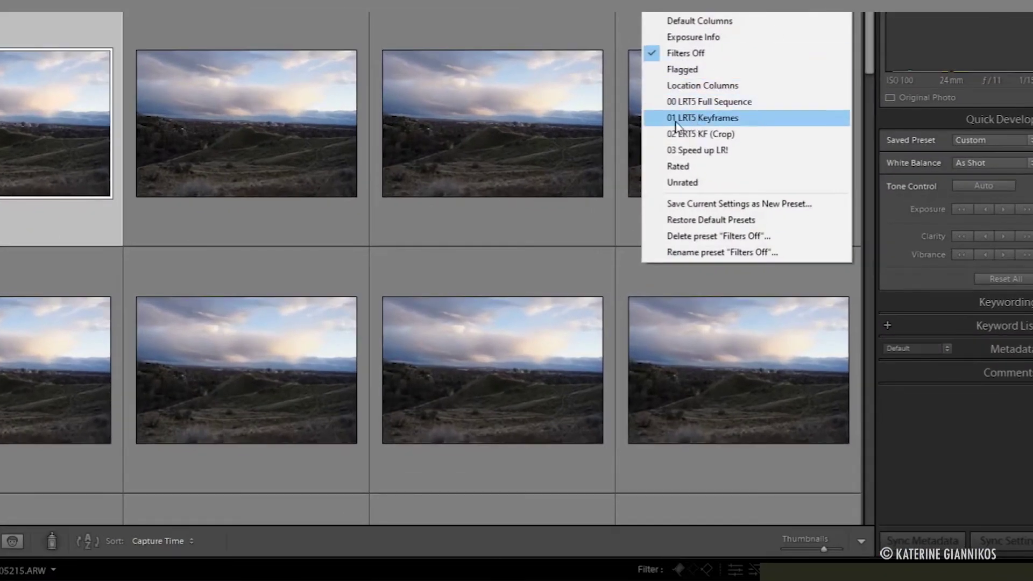
click(707, 123)
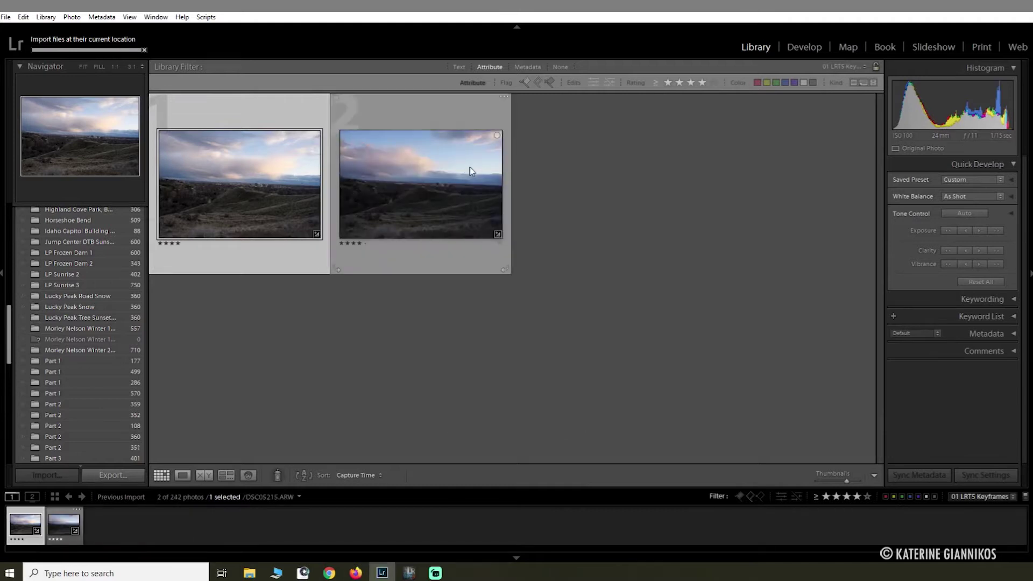
click(812, 48)
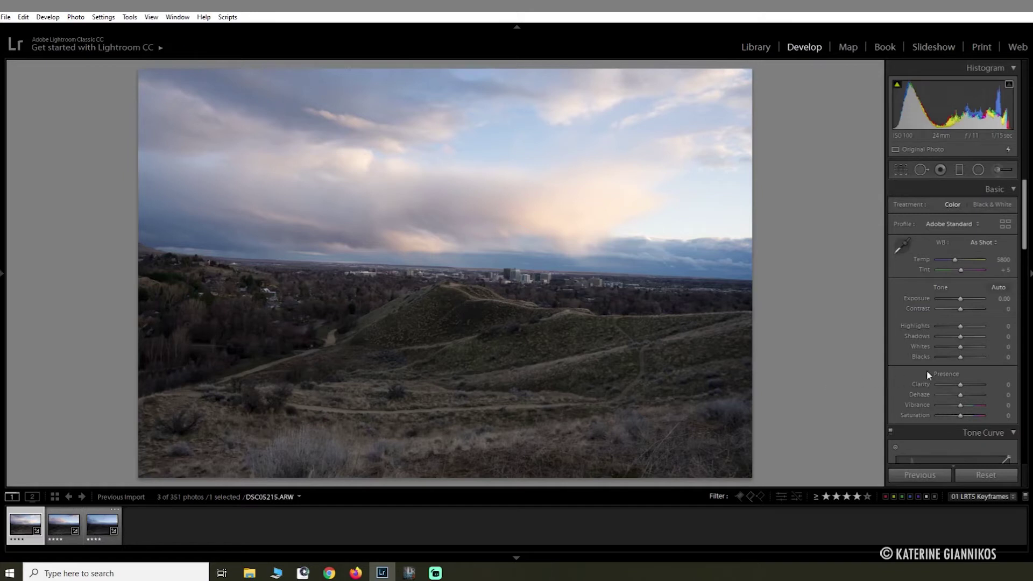
click(902, 170)
- Straighten the horizon by about -2.48°, apply the crop, and pull Highlights toward -48
drag(848, 334, 850, 321)
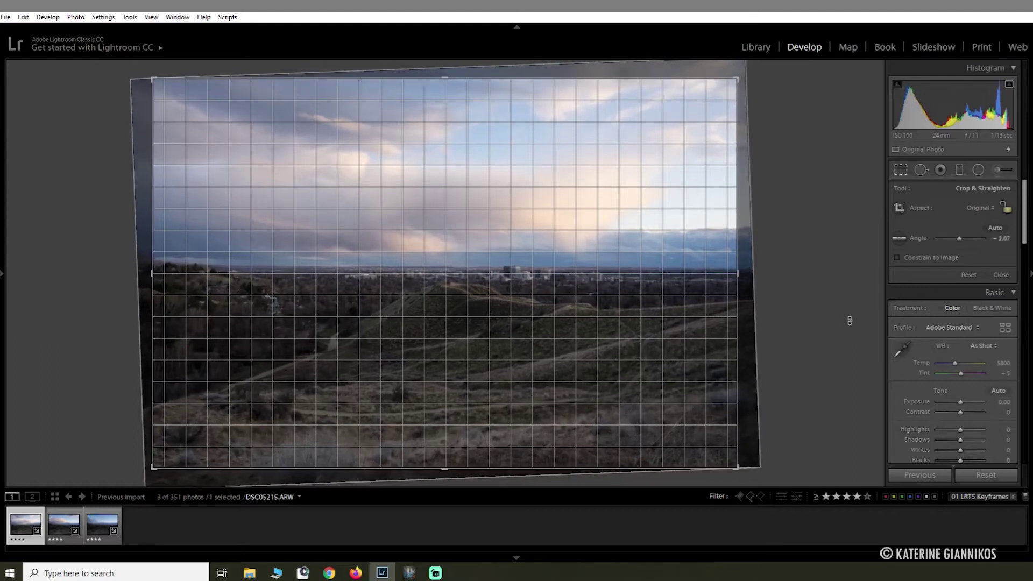
drag(646, 351, 579, 350)
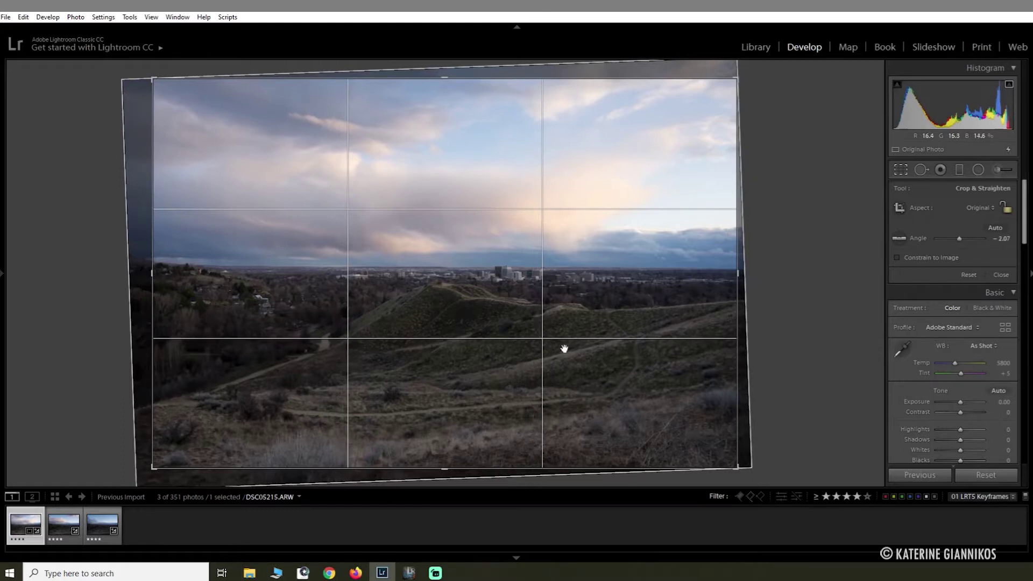
drag(779, 312, 793, 307)
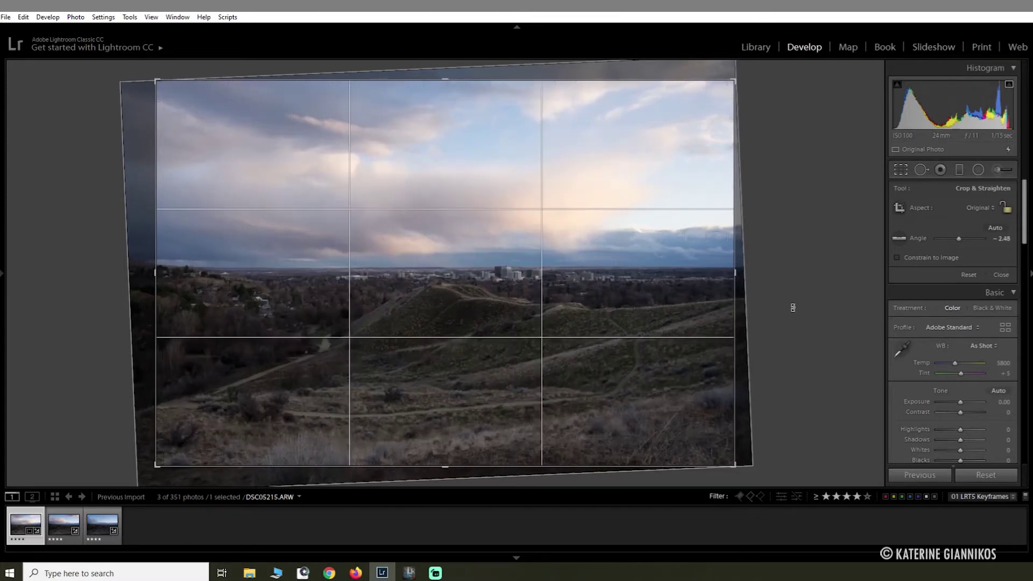
key(Return)
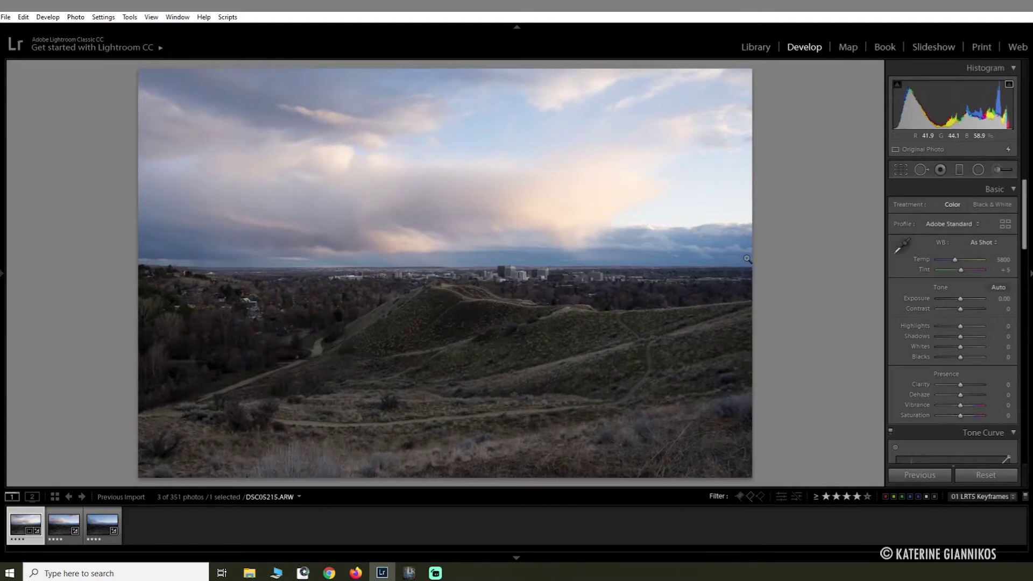
drag(951, 330, 958, 362)
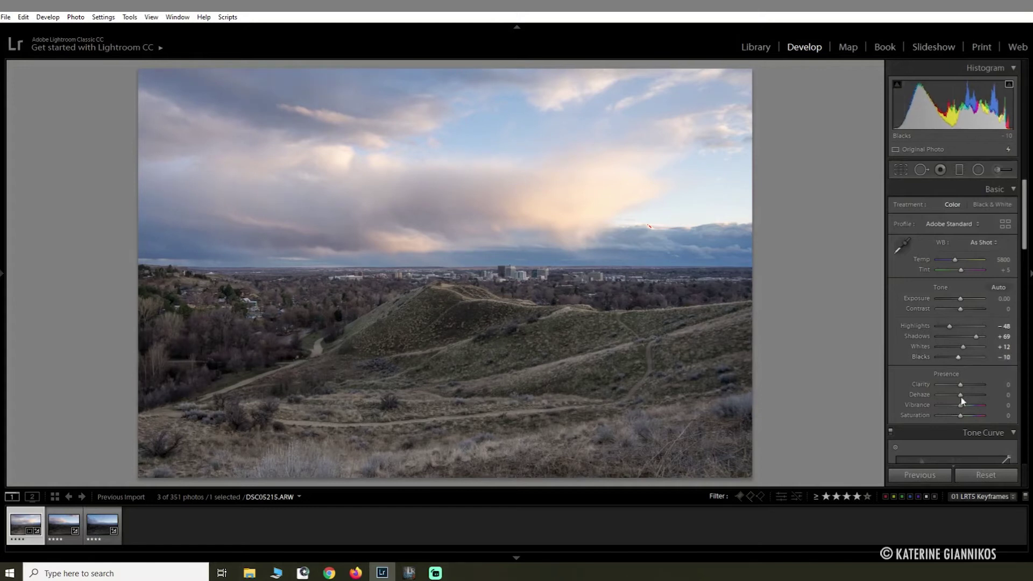
- Raise Vibrance to +7 and lower Whites to -5 in the Basic panel
drag(961, 406, 963, 414)
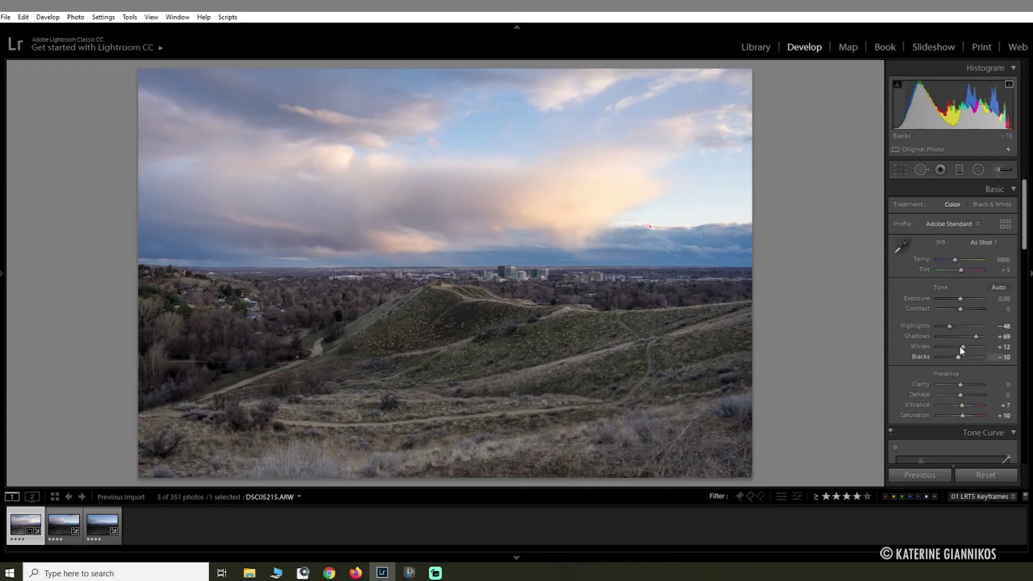
drag(963, 351, 961, 353)
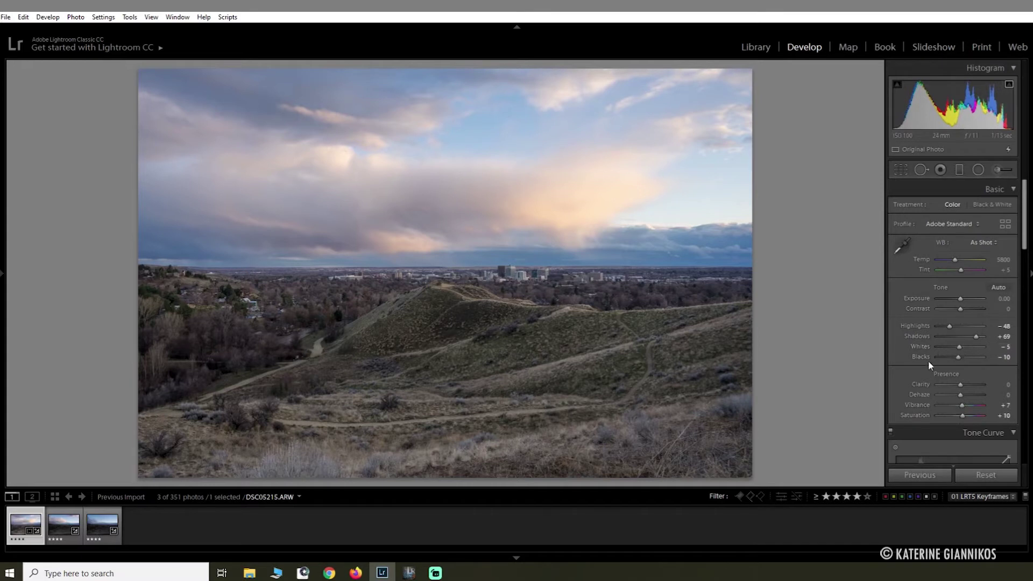
scroll(925, 379, down, 3)
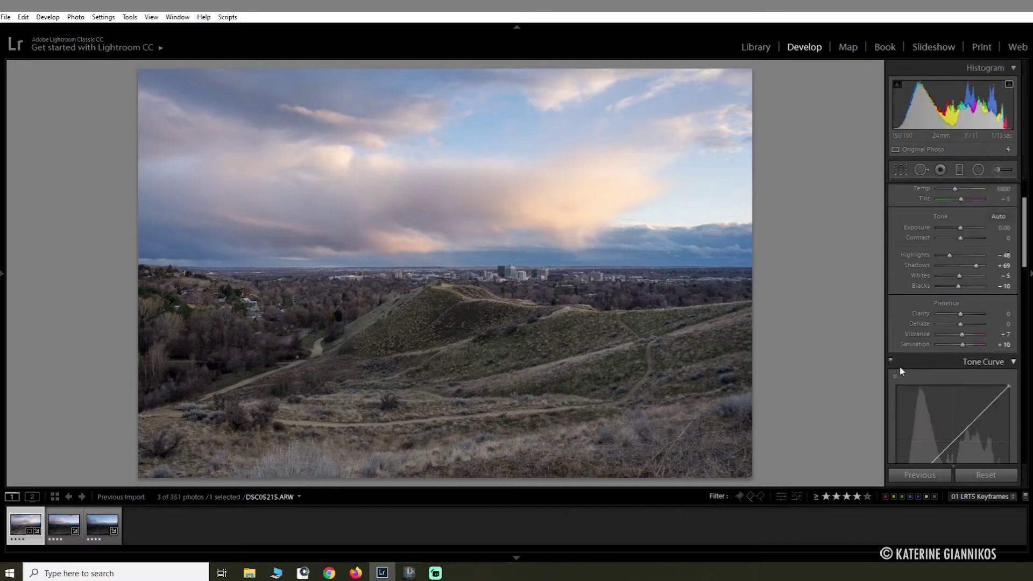
- Build a gentle three-point S tone curve, with the shadow point at 24.7 / 24.7 %
scroll(913, 371, down, 5)
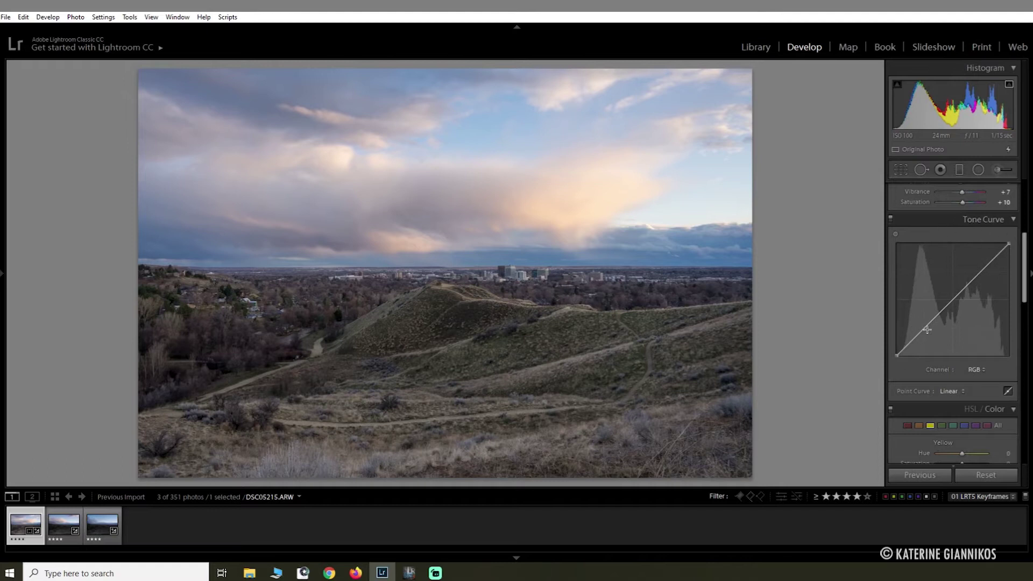
drag(924, 326, 924, 328)
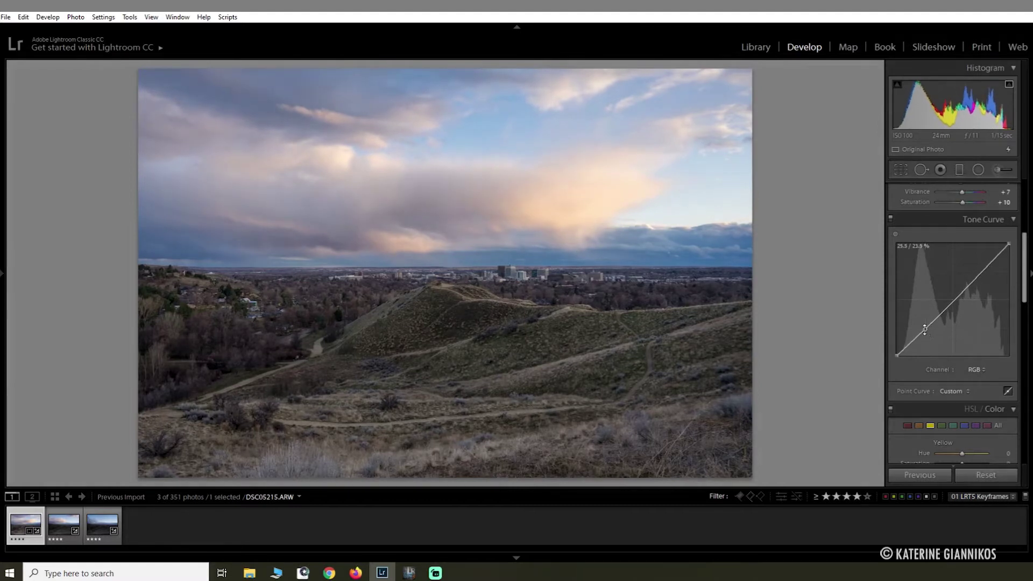
click(952, 301)
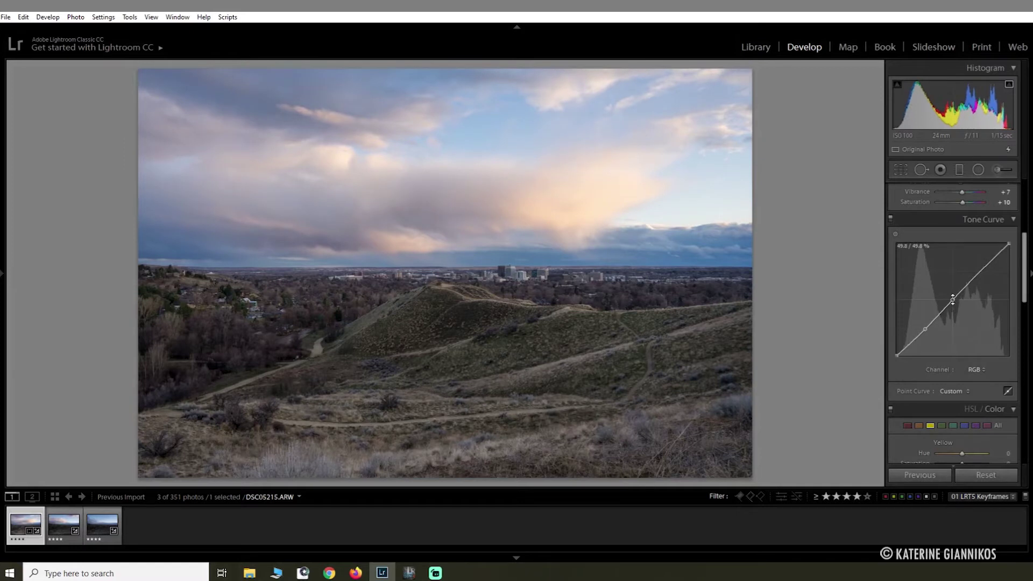
drag(979, 274, 981, 272)
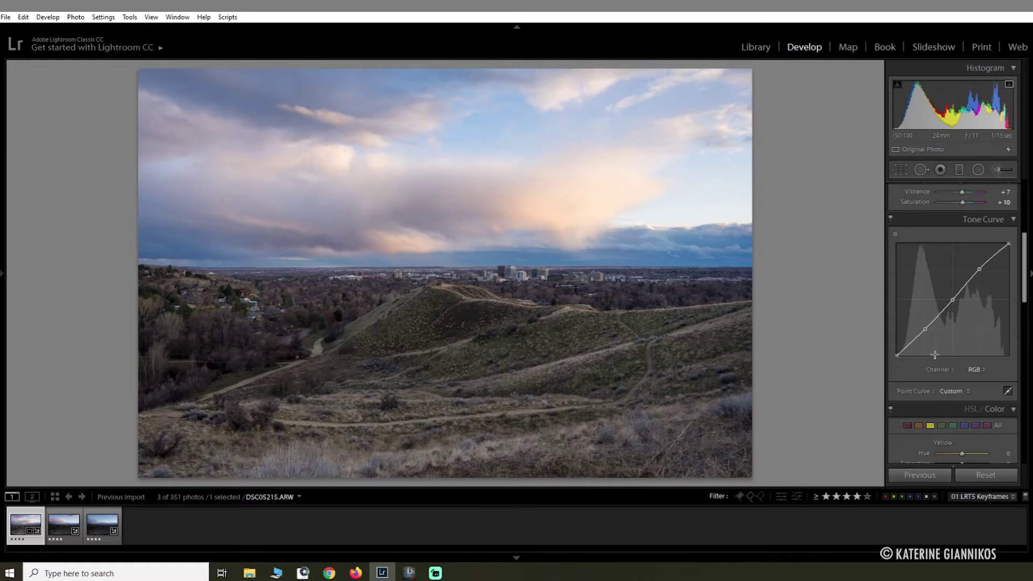
click(926, 330)
drag(926, 331, 925, 329)
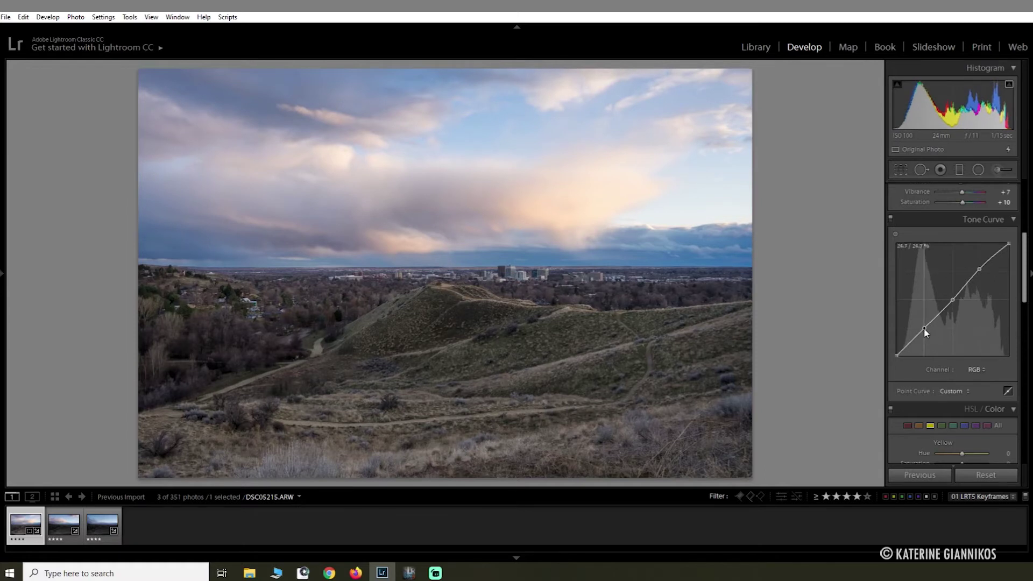
drag(924, 328, 924, 328)
drag(953, 299, 954, 301)
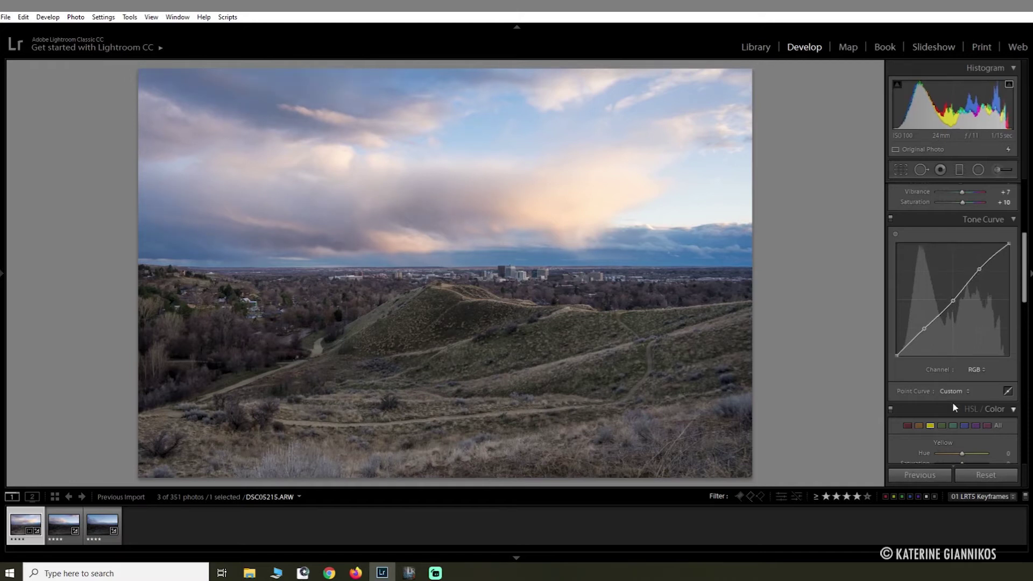
scroll(896, 371, down, 3)
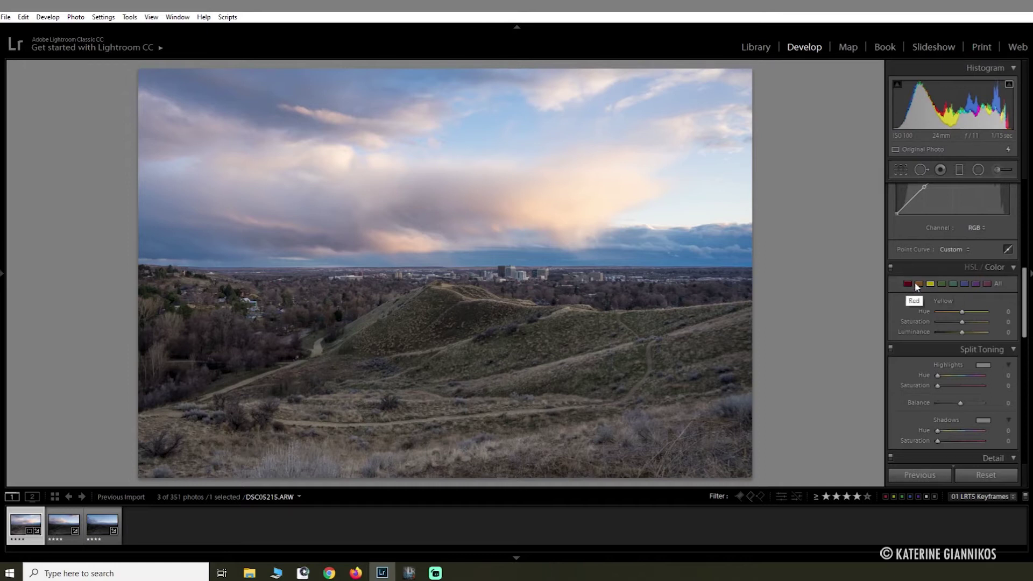
- Set HSL Blue Saturation to +13 and Yellow Luminance to +82
click(966, 289)
drag(962, 321, 985, 334)
click(930, 283)
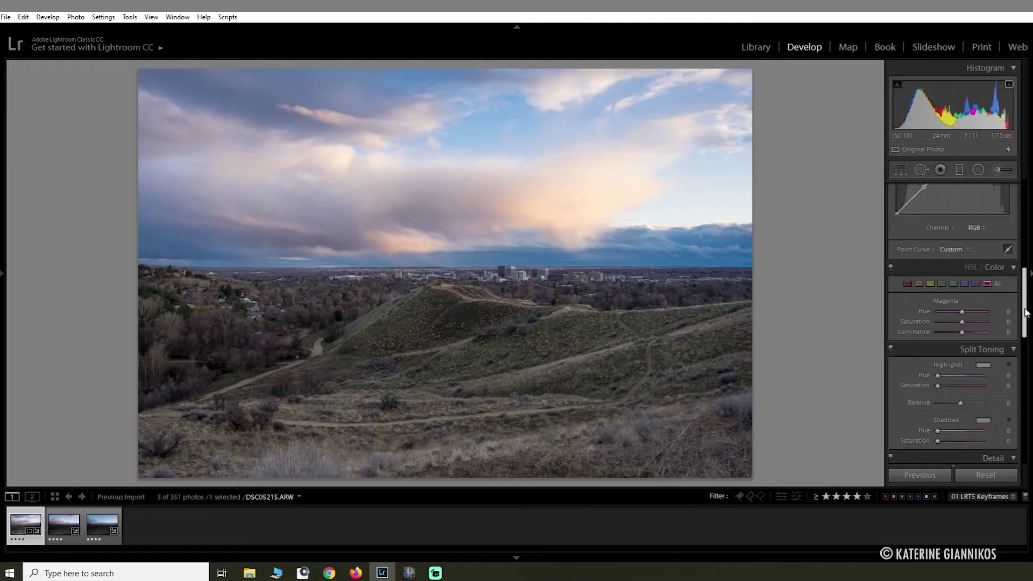
- Set noise reduction Luminance 31 and Color 40, and choose Sigma as the lens make
drag(1025, 312, 1010, 399)
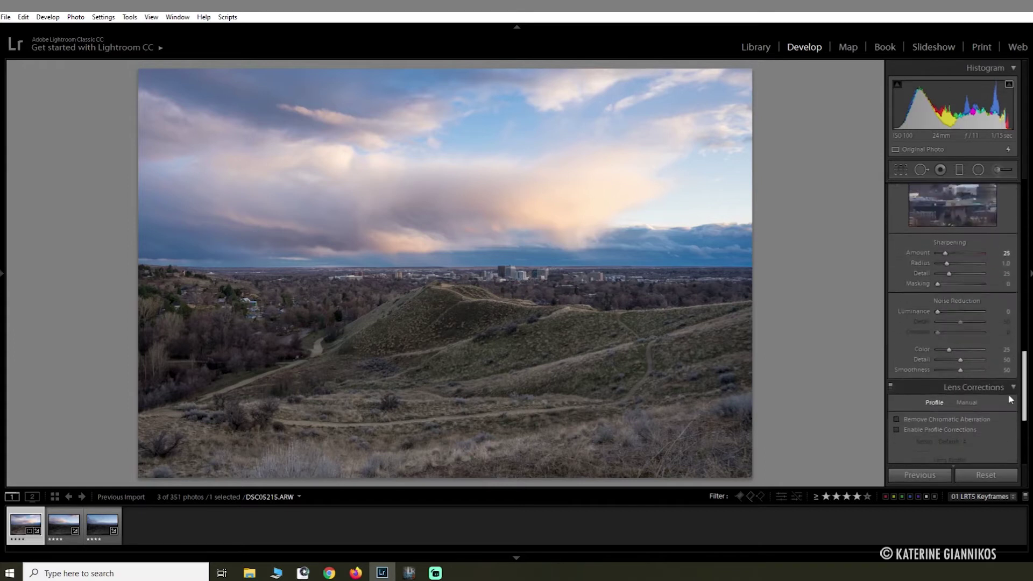
click(951, 313)
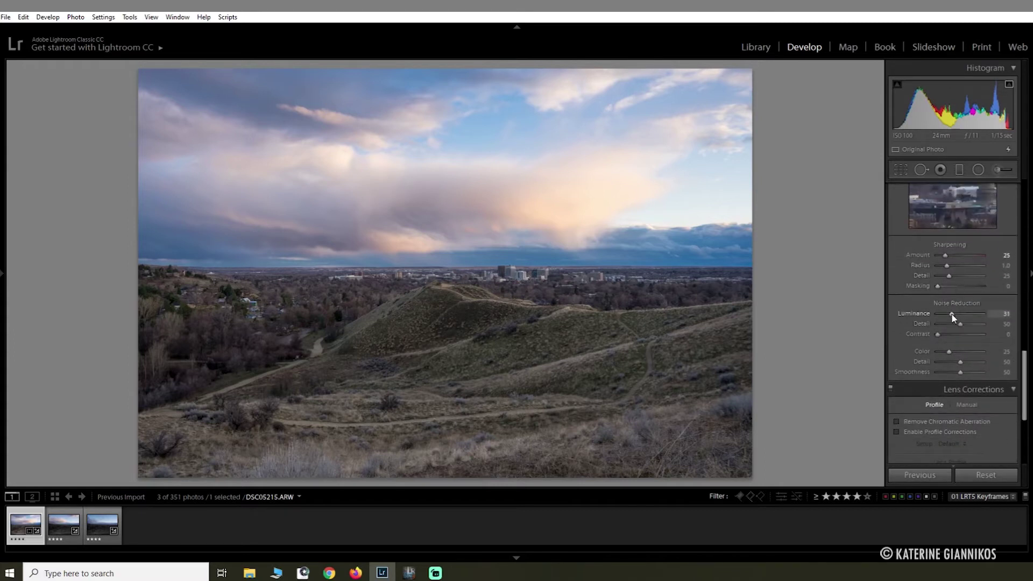
click(959, 352)
click(963, 347)
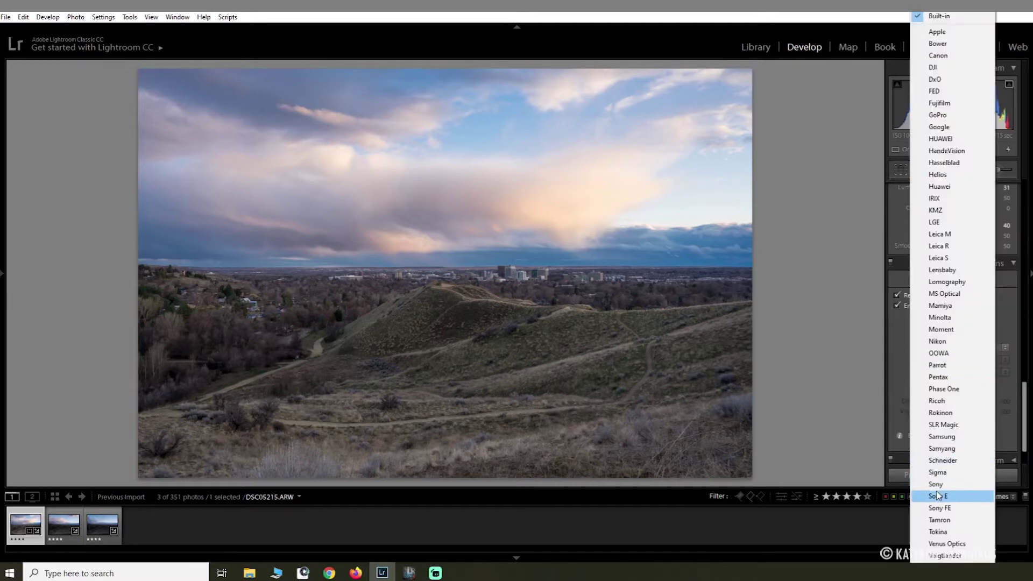
click(938, 472)
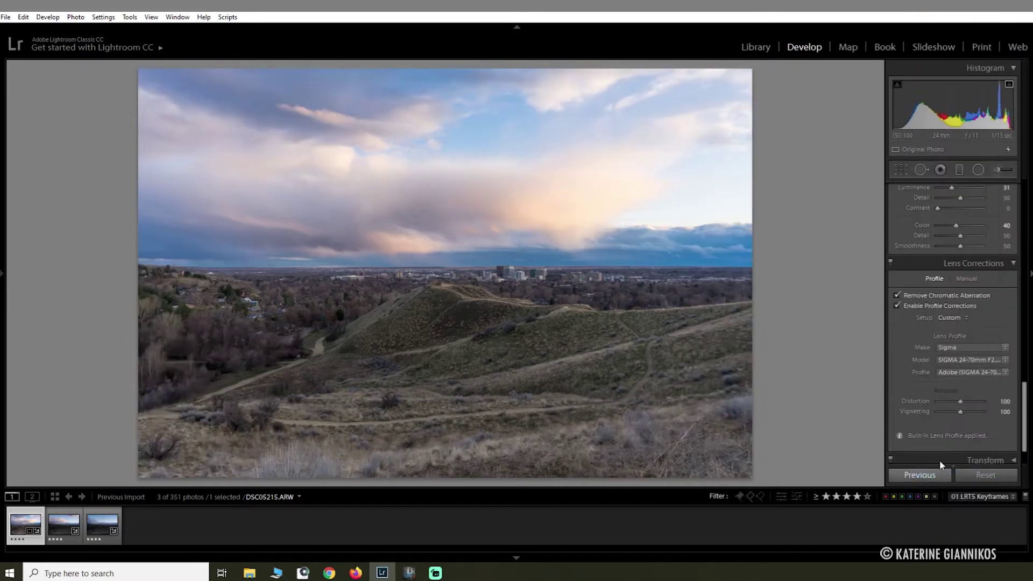
- Adjust the lens distortion amount and lift the tone curve's shadow point to brighten dark tones
drag(961, 403, 966, 404)
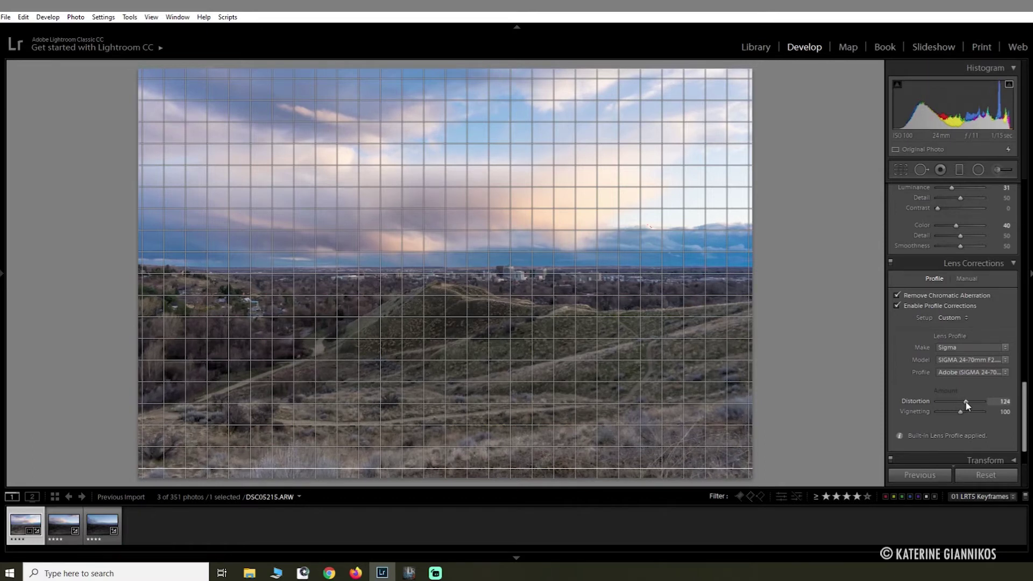
drag(1025, 426, 1026, 267)
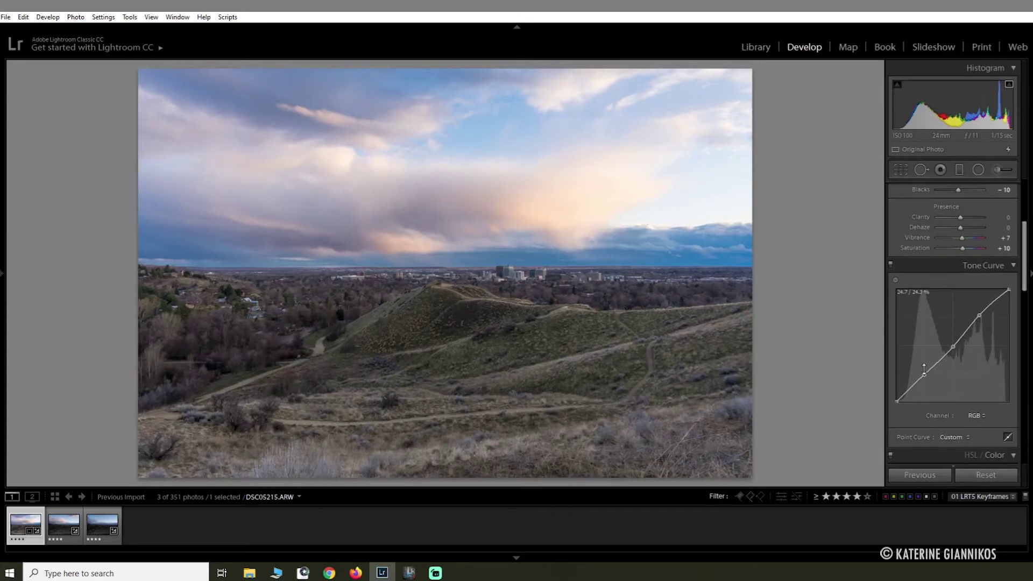
click(924, 375)
drag(924, 379, 926, 373)
- Compare the edit with the original in Before/After view, then return to single view
drag(1027, 269, 1022, 260)
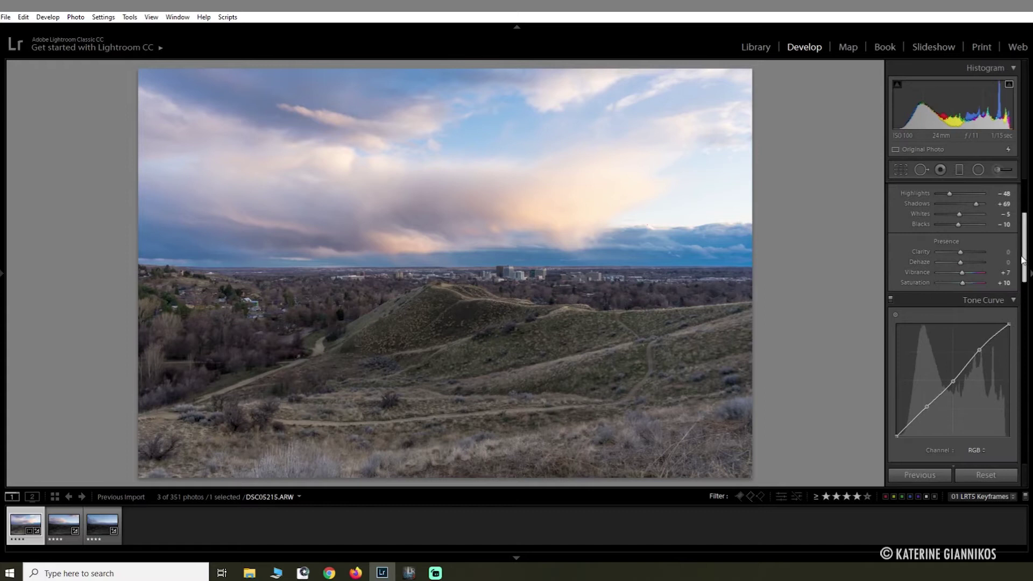
key(y)
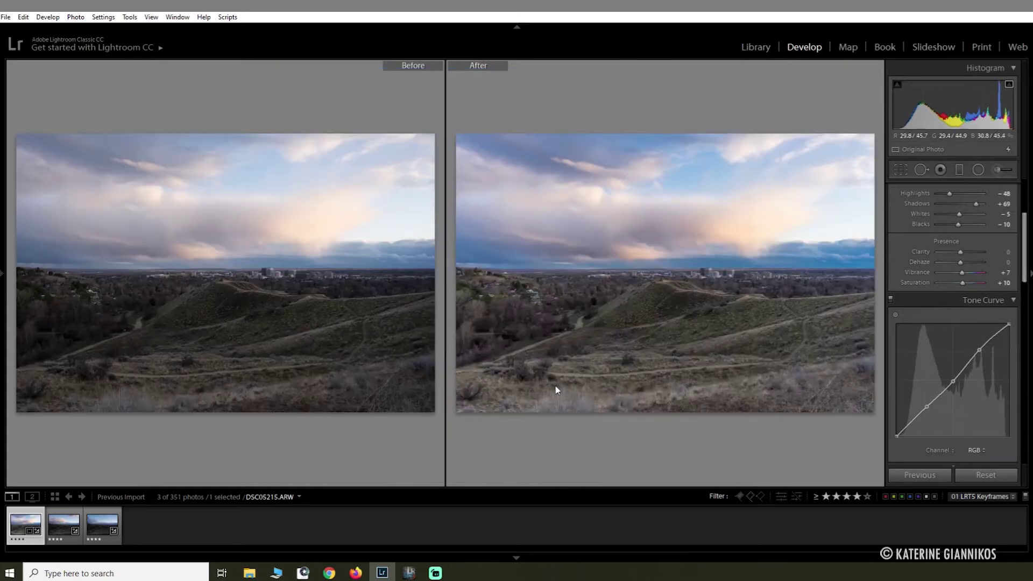
key(y)
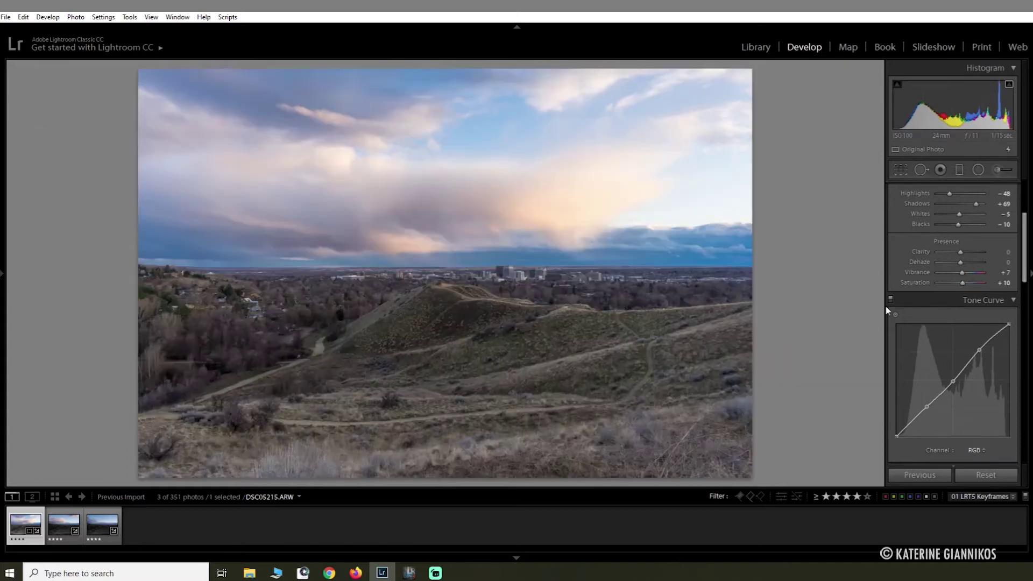
drag(1024, 249, 1018, 328)
scroll(966, 363, up, 10)
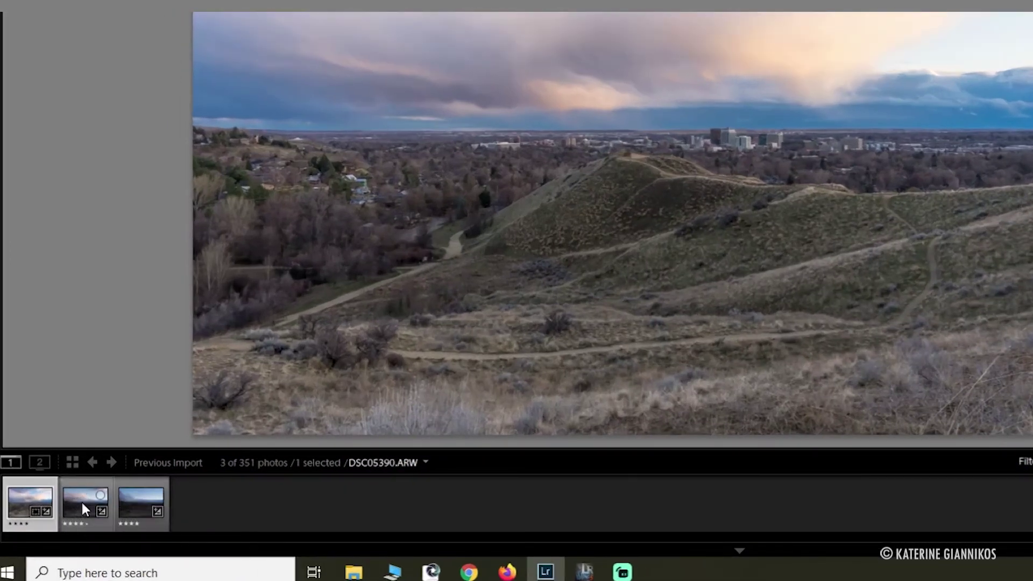
- Sync the first keyframe's edits to the second with '01 LRTimelapse Sync Keyframes', then open the second
ctrl+click(82, 504)
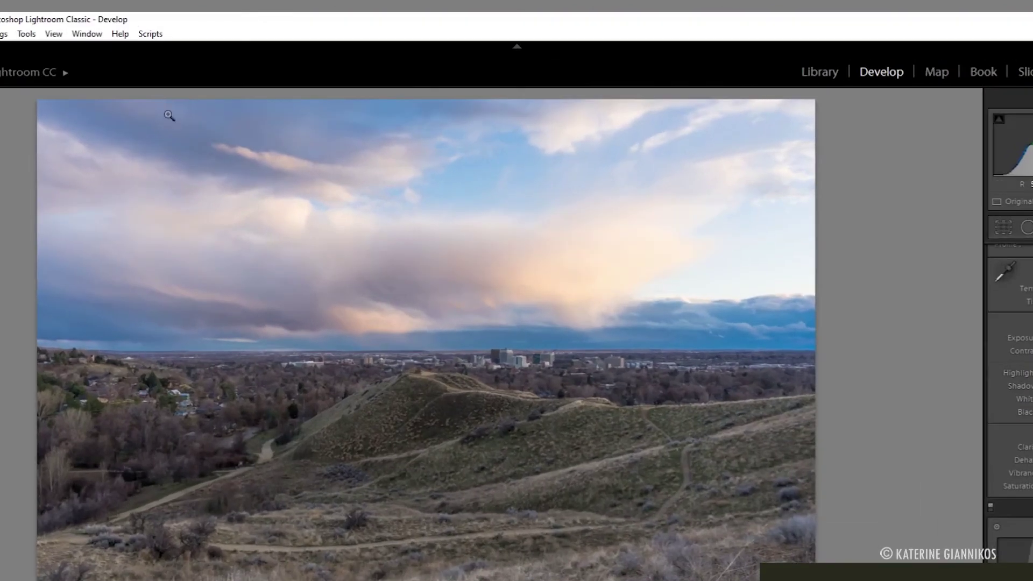
click(231, 19)
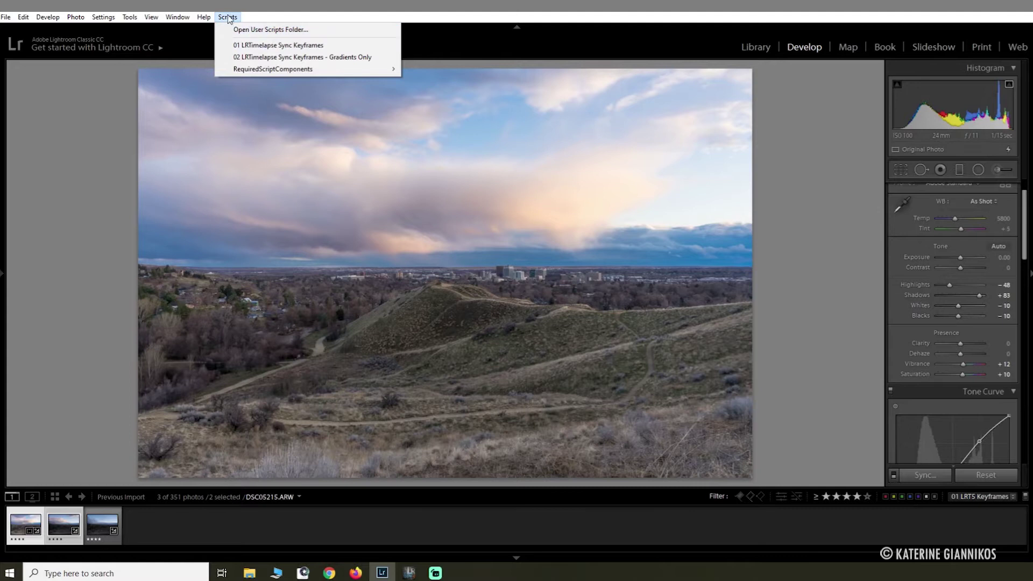
click(250, 46)
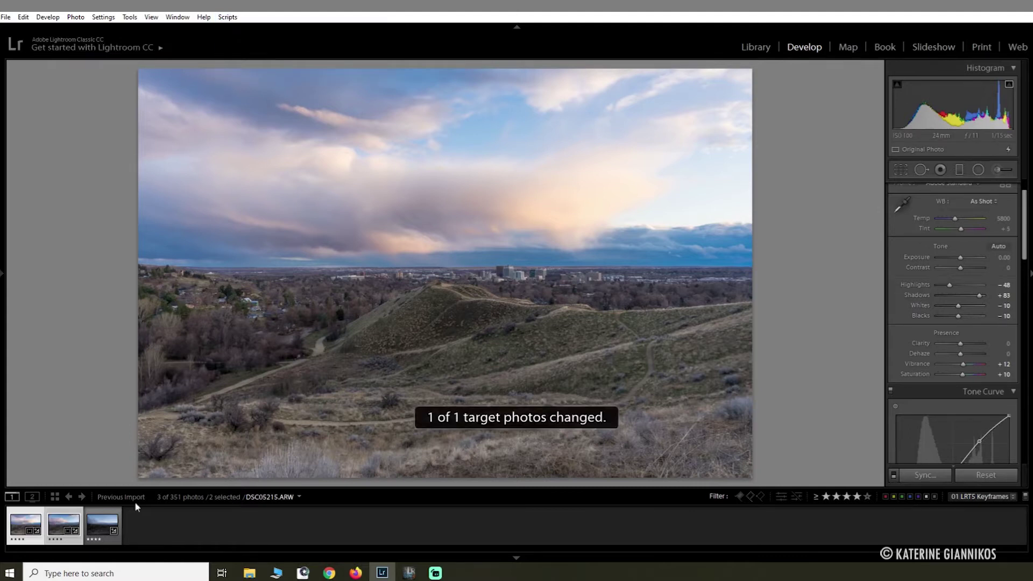
click(63, 512)
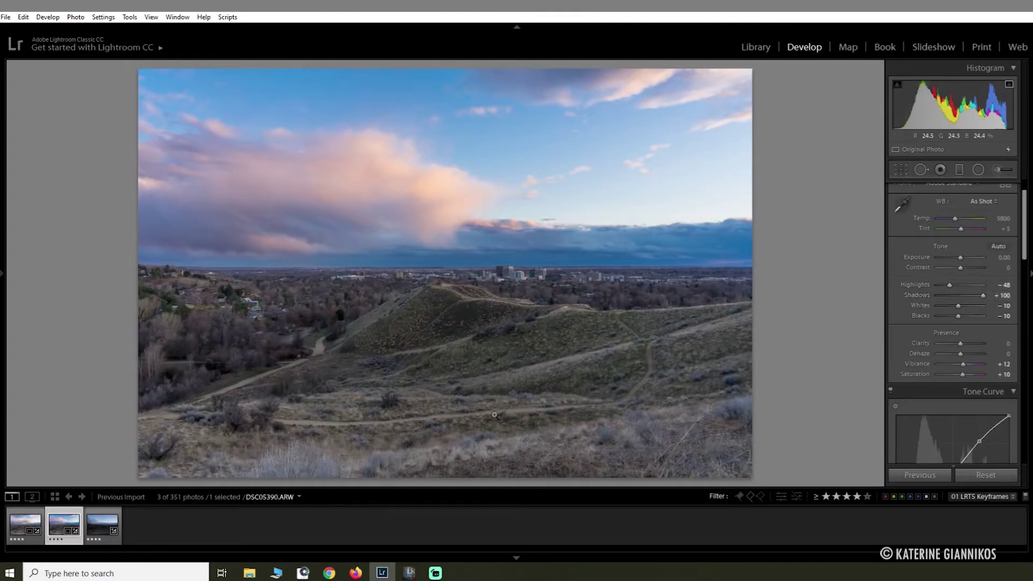
- Match the second keyframe against the first in Reference View by setting Exposure to +0.20
key(shift+r)
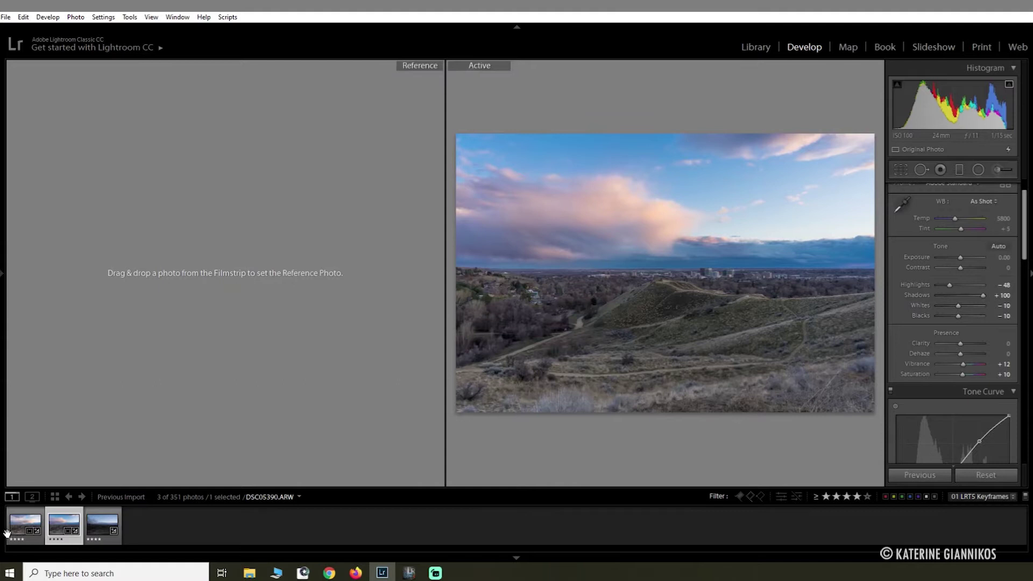
drag(20, 522, 152, 325)
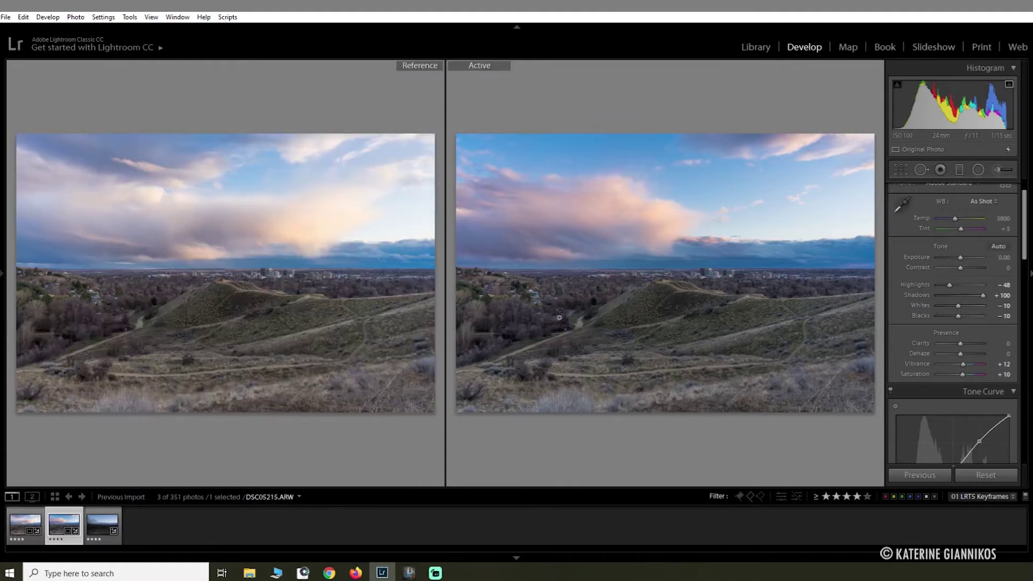
click(1000, 258)
text(.15)
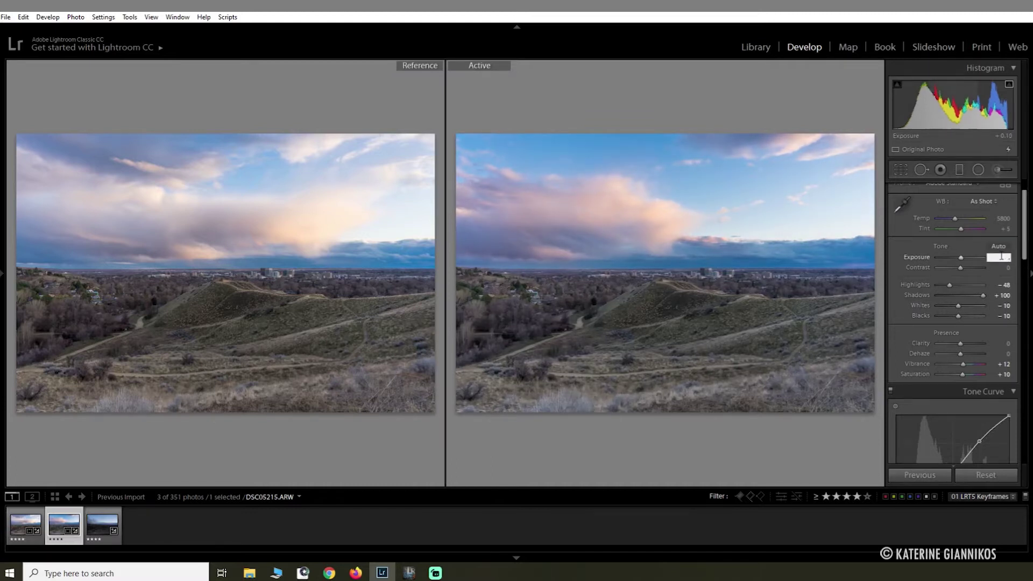
key(Return)
key(Up)
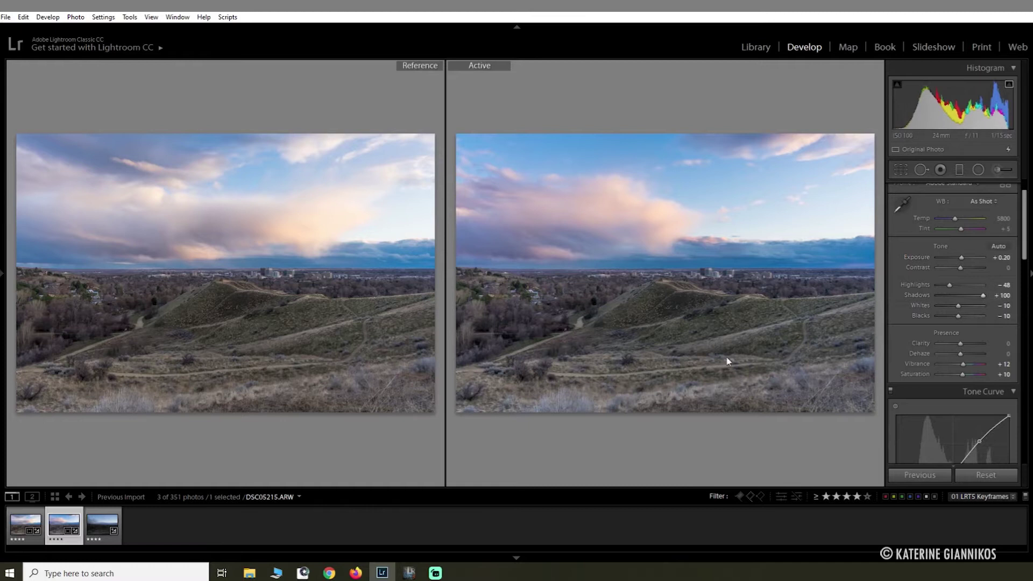
key(d)
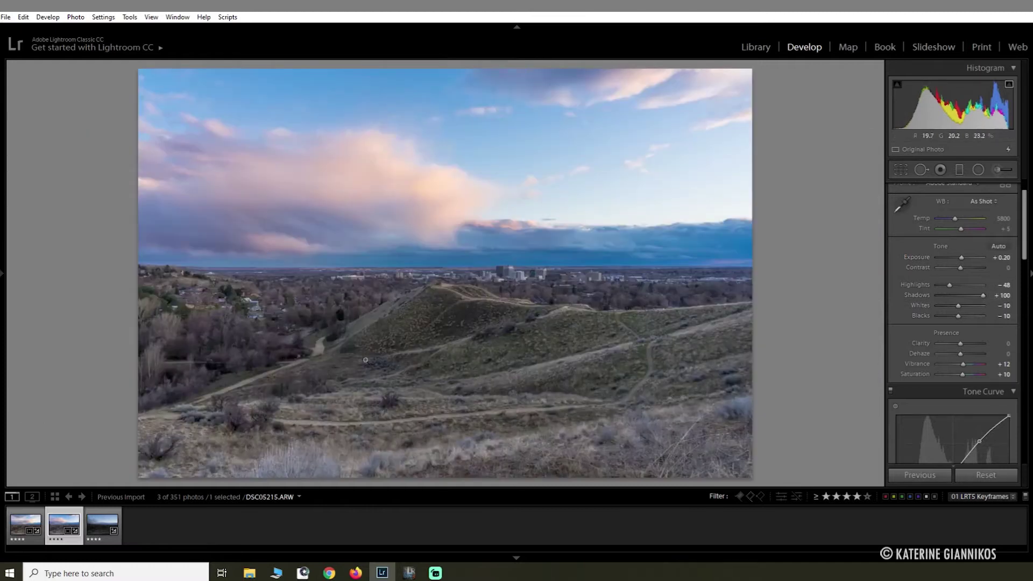
- Sync the second keyframe's edits onto the third keyframe with 01 LRTimelapse Sync Keyframes
ctrl+click(99, 523)
click(228, 17)
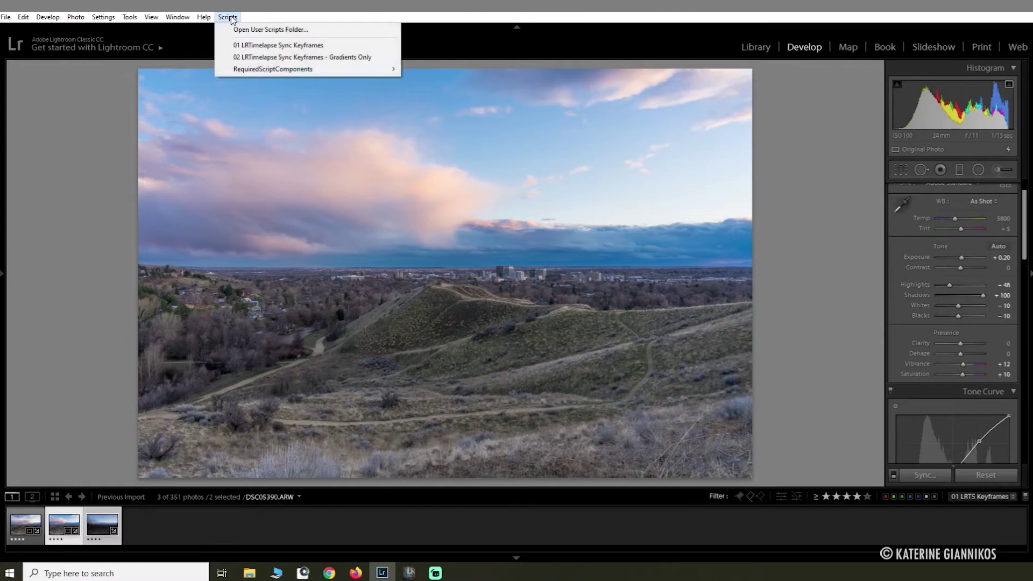
click(263, 45)
- Compare the third keyframe against the second in Reference View, then return to the Library grid
click(96, 510)
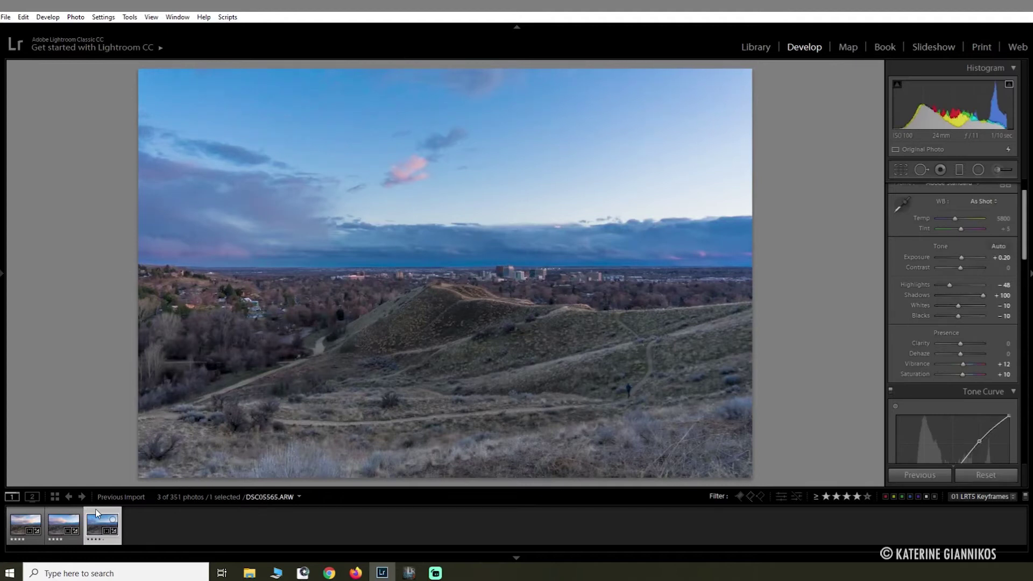
key(shift+r)
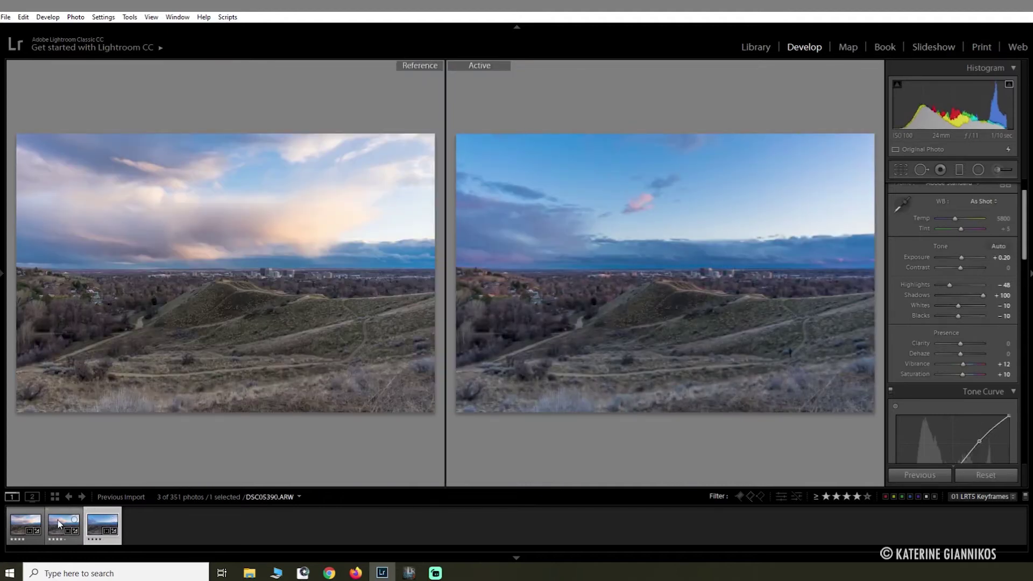
drag(59, 524, 208, 281)
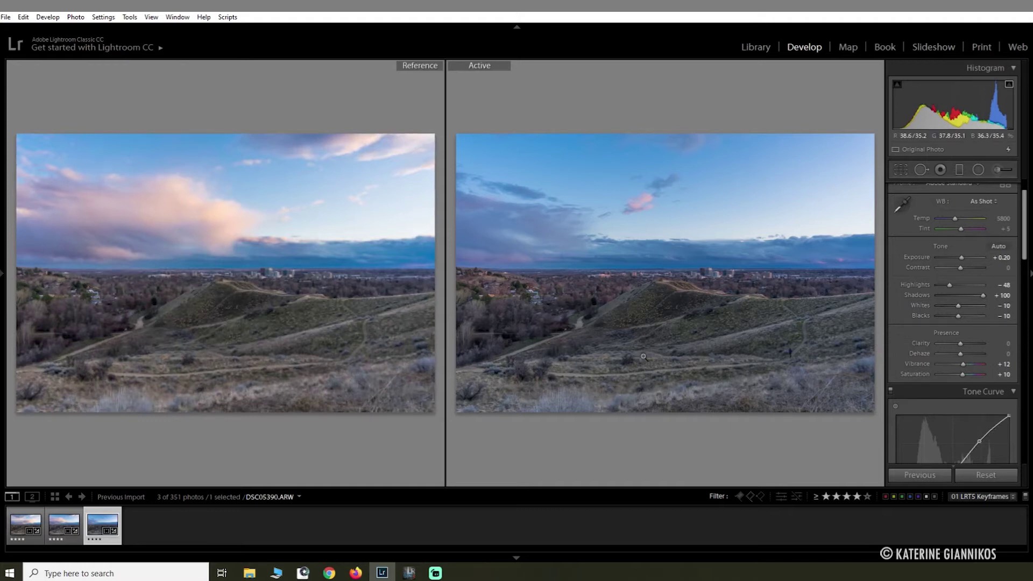
key(d)
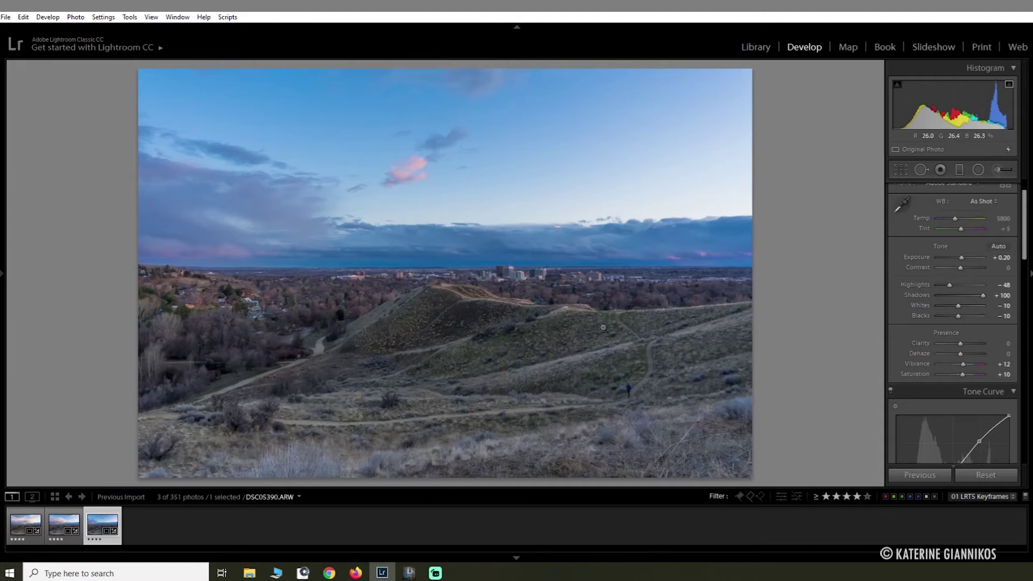
click(757, 46)
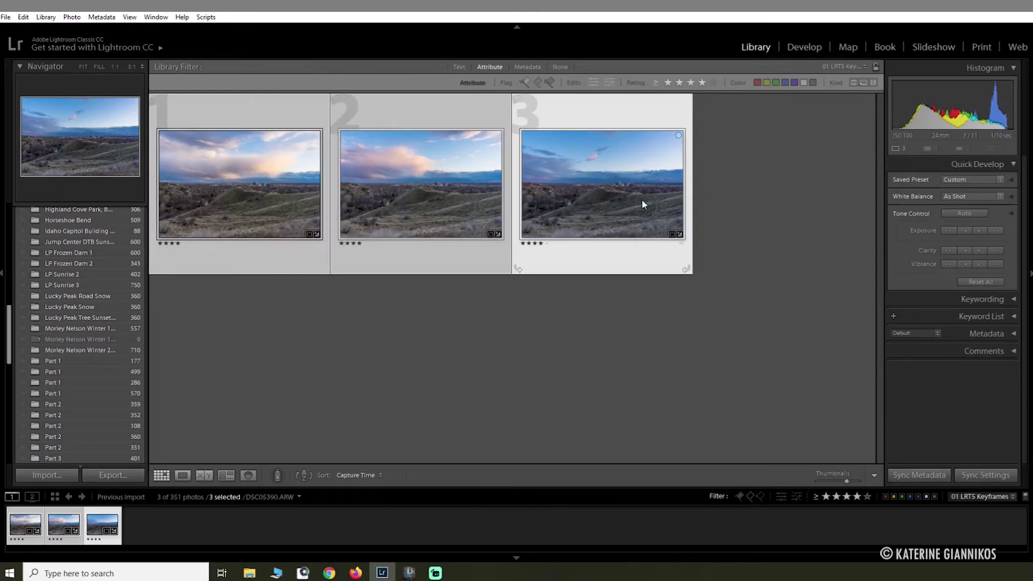
- Save Metadata to Files for the three keyframes and return to LRTimelapse Pro
right_click(609, 190)
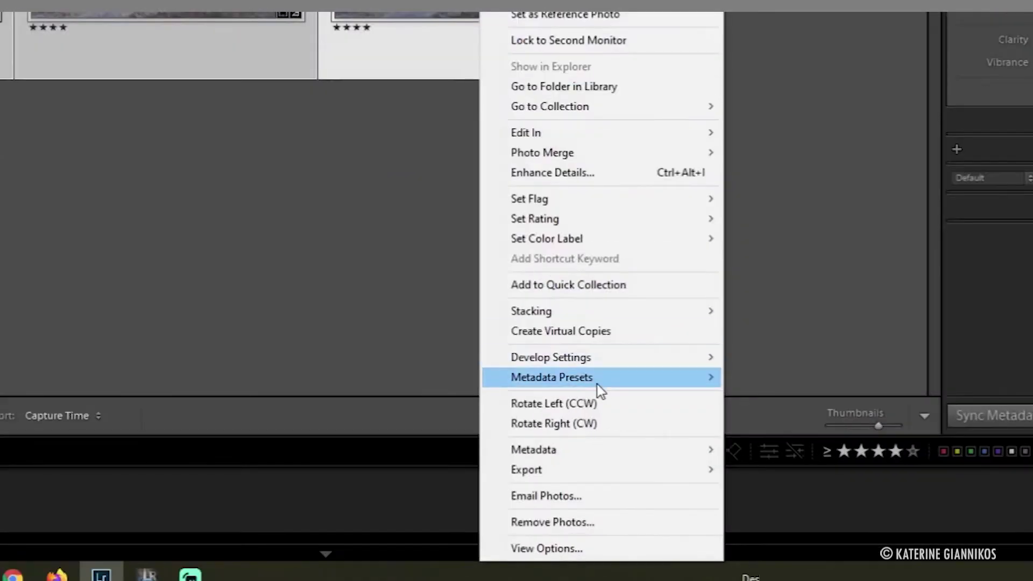
mouse_move(679, 452)
right_click(396, 43)
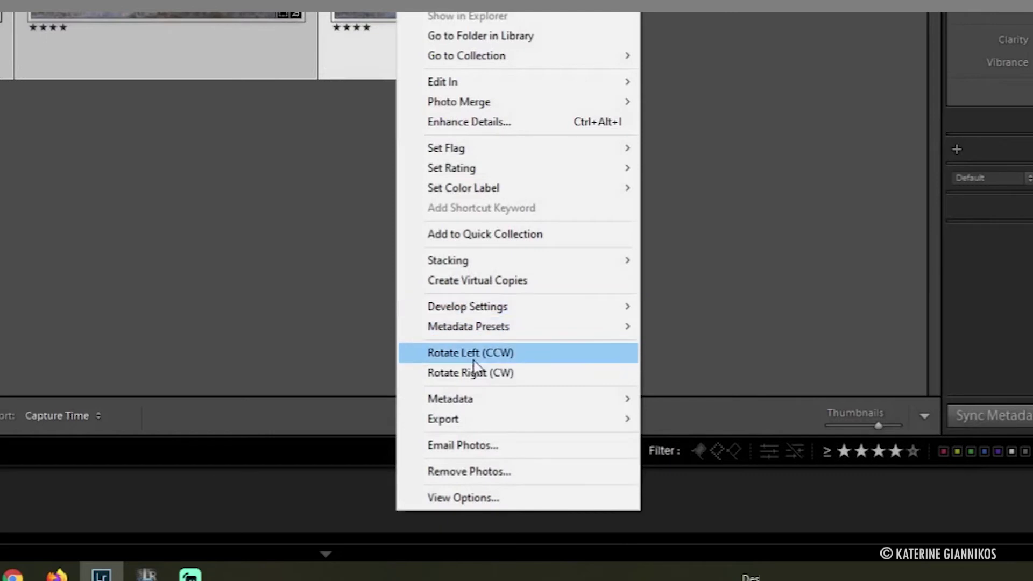
mouse_move(415, 401)
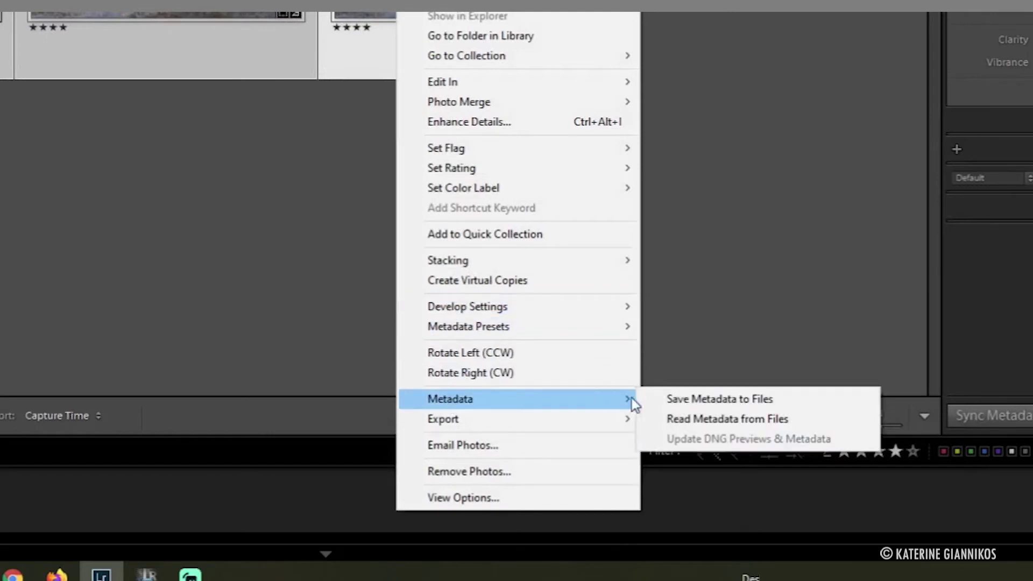
click(696, 400)
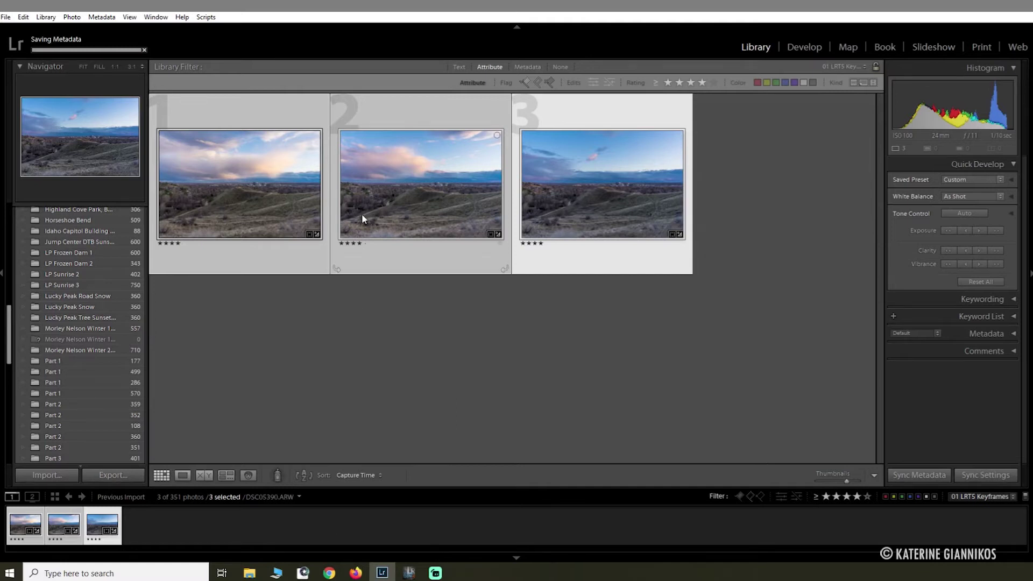
click(409, 573)
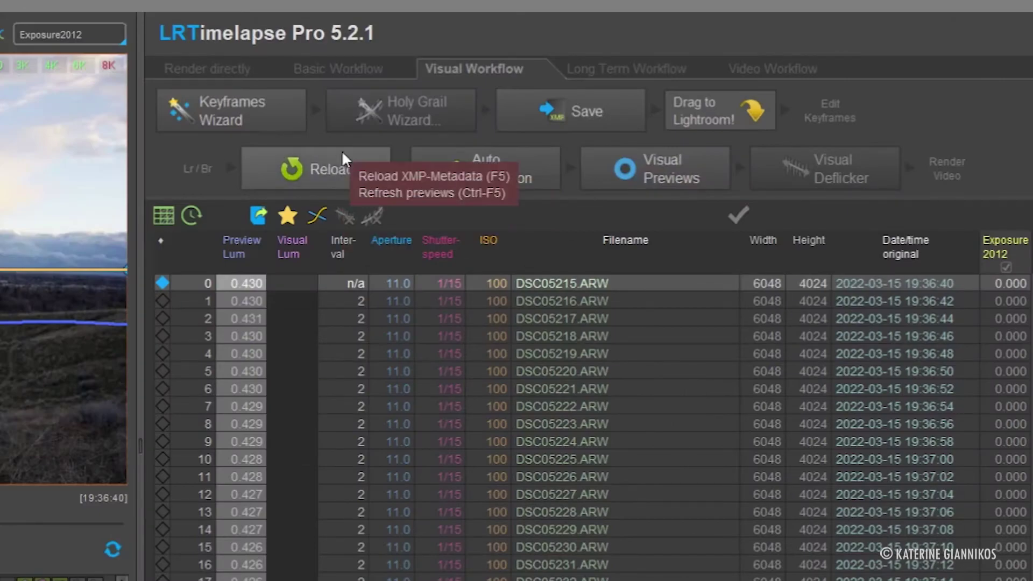
- Reload the keyframe edits, calculate Auto Transitions, and save them to all Part 2 frames
click(338, 152)
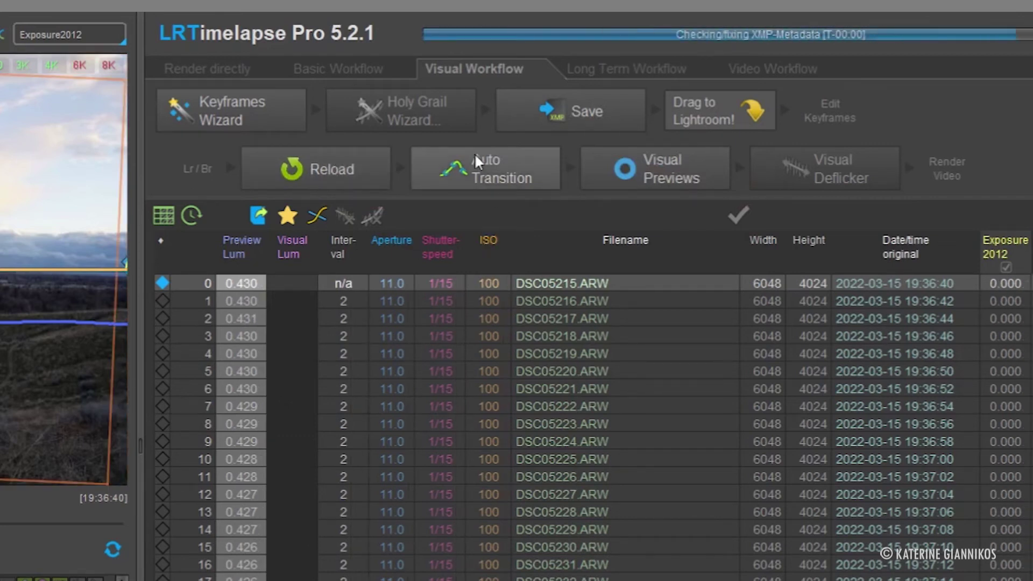
click(535, 167)
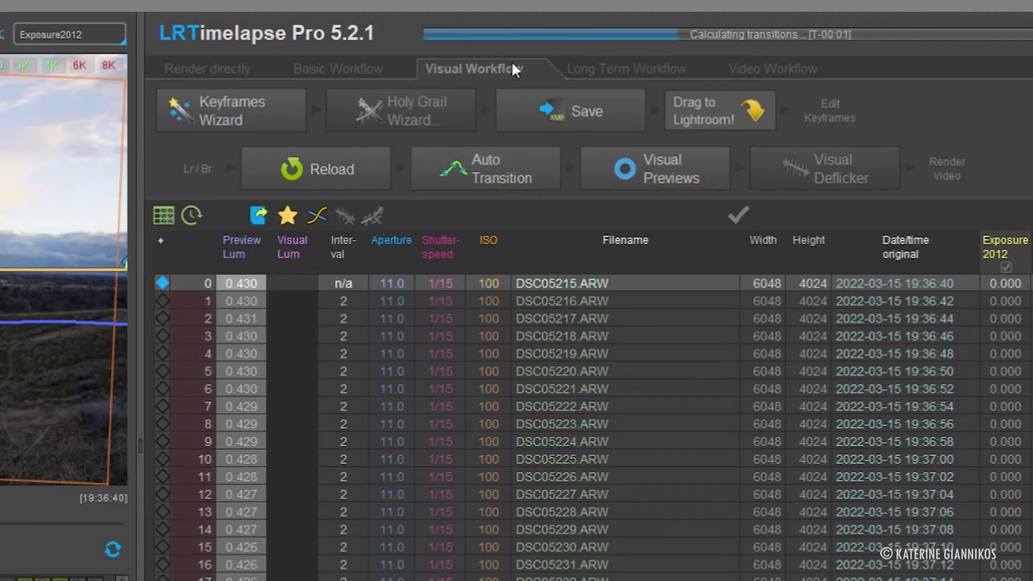
click(619, 102)
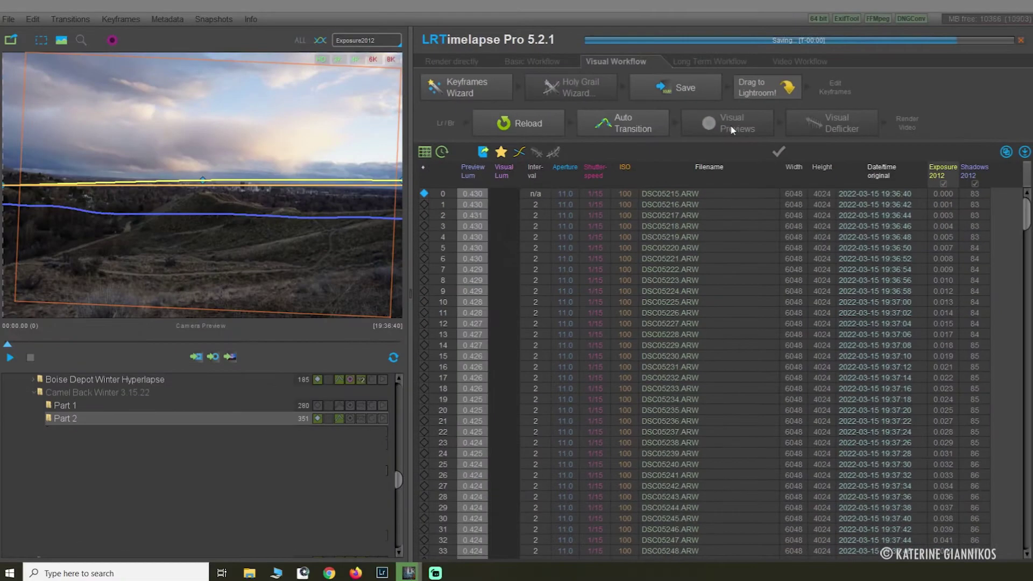
- Render visual previews for the Part 2 sequence to get per-frame Visual Lum values
click(731, 129)
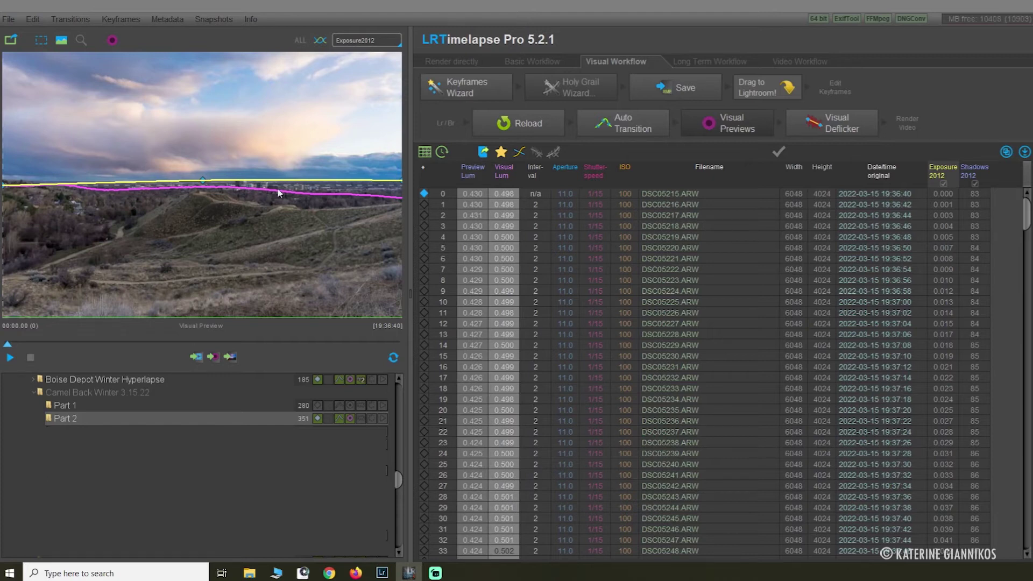
- Play the previewed sequence, then open Visual Deflicker showing Smoothing 10 and 2 passes
click(10, 358)
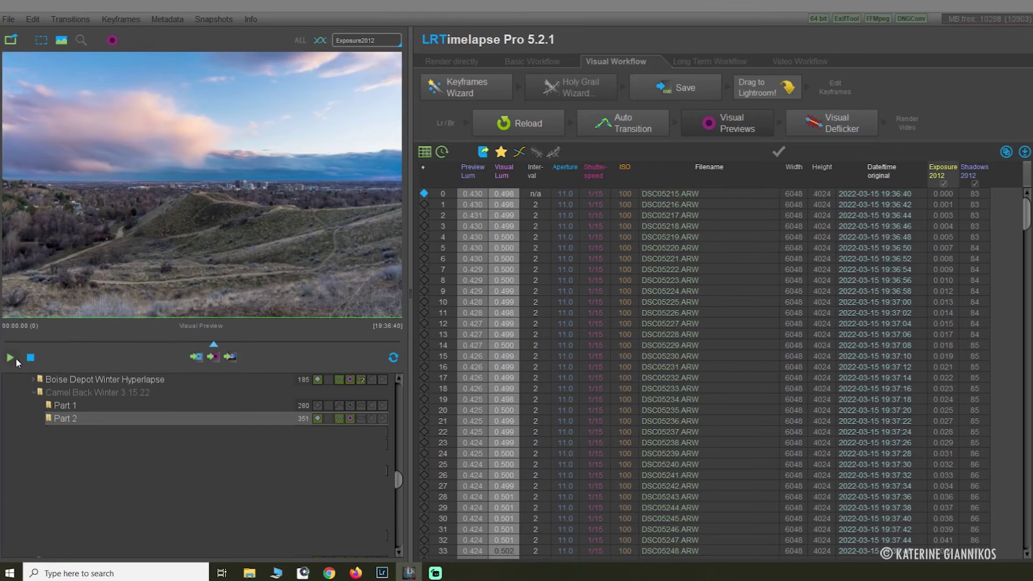
key(space)
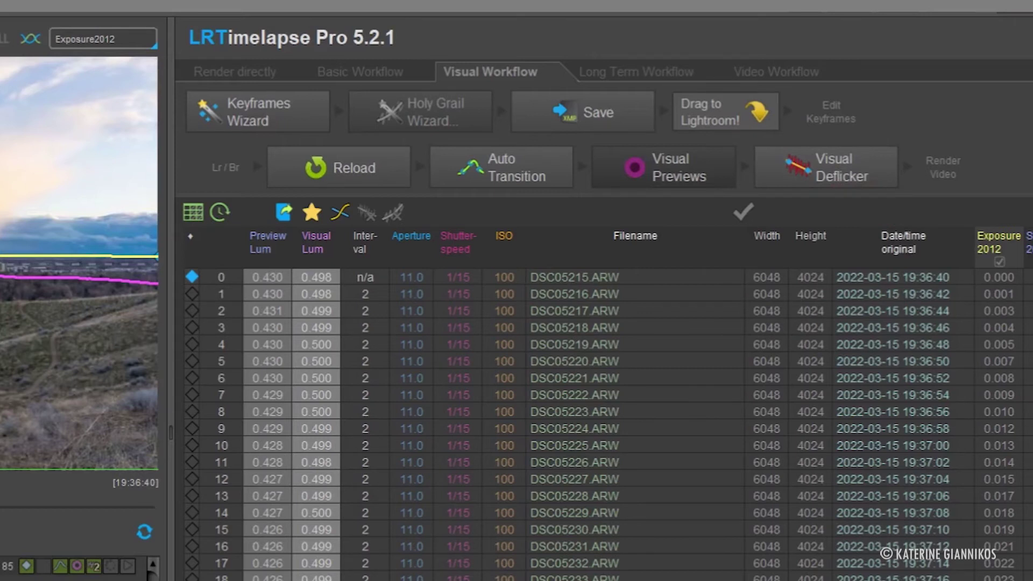
click(805, 166)
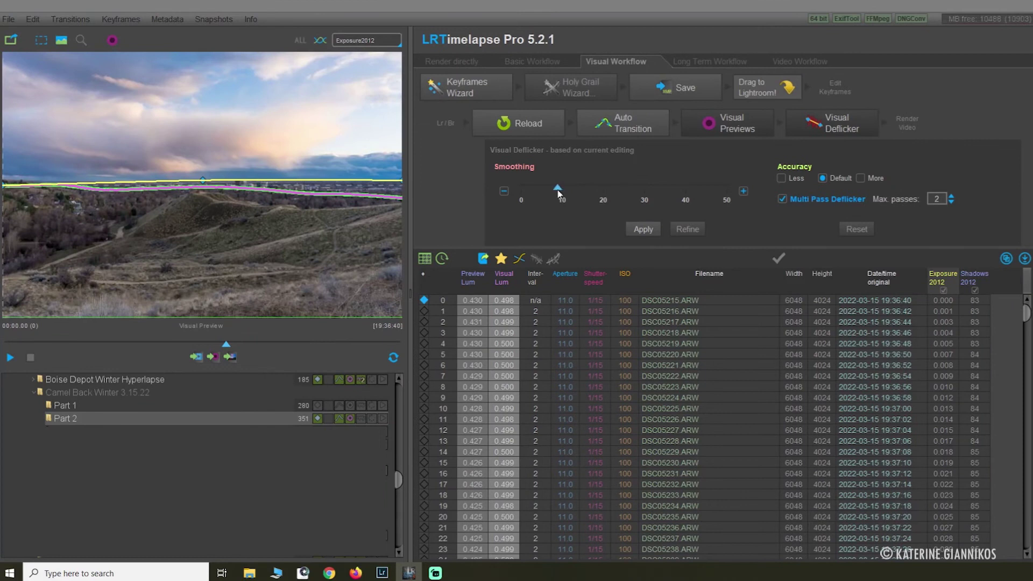
- Raise Visual Deflicker smoothing from 10 to 20 and apply it to every frame
drag(410, 268, 479, 268)
click(642, 229)
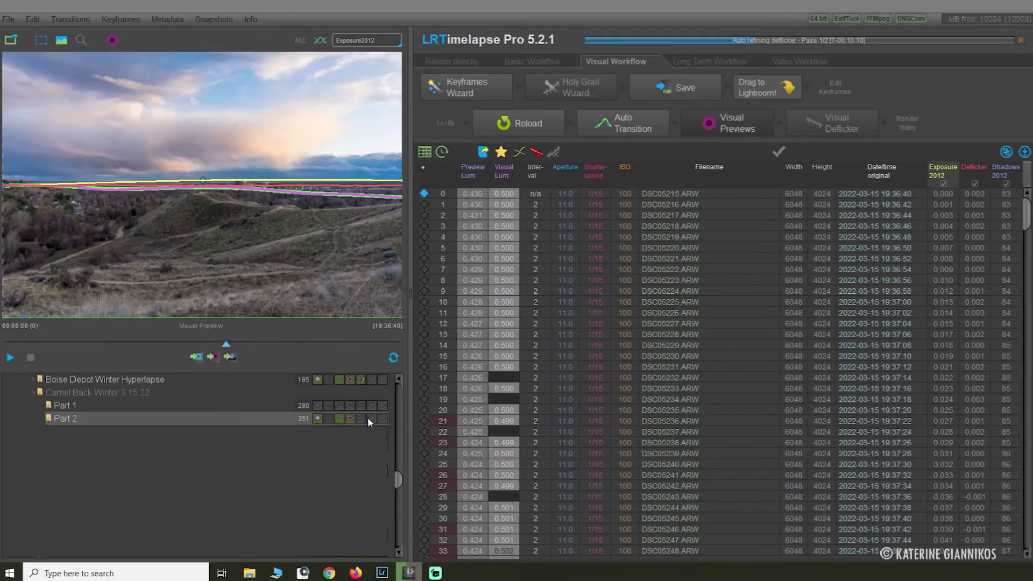
- Jump to frame 196, play the deflickered timelapse, and save the deflicker corrections
click(220, 285)
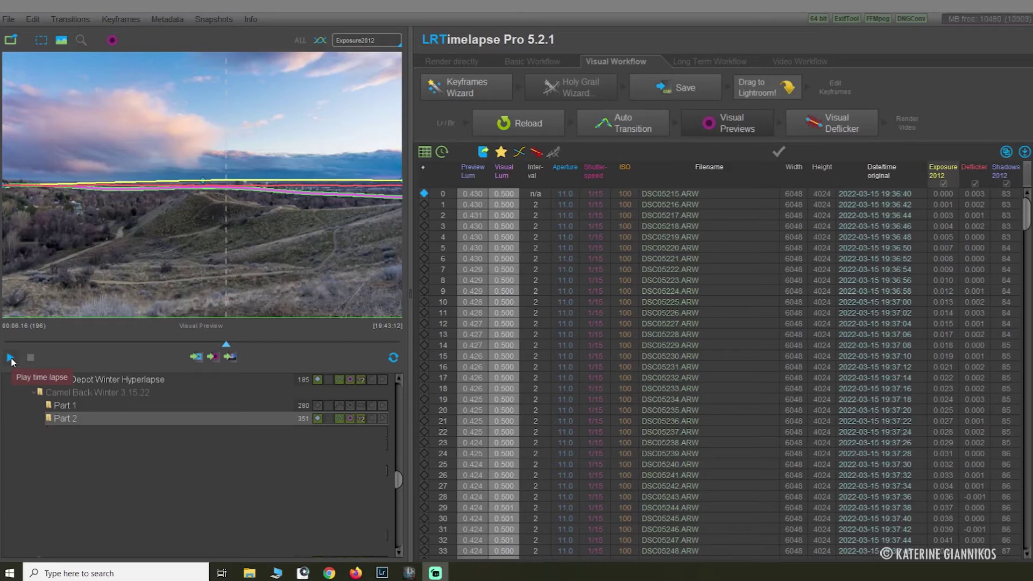
click(11, 358)
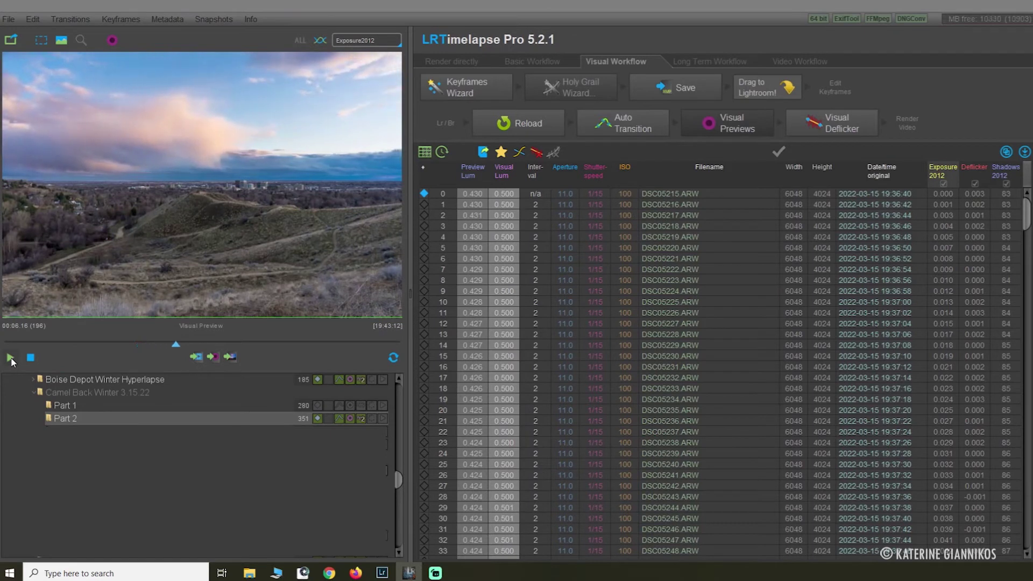
click(10, 358)
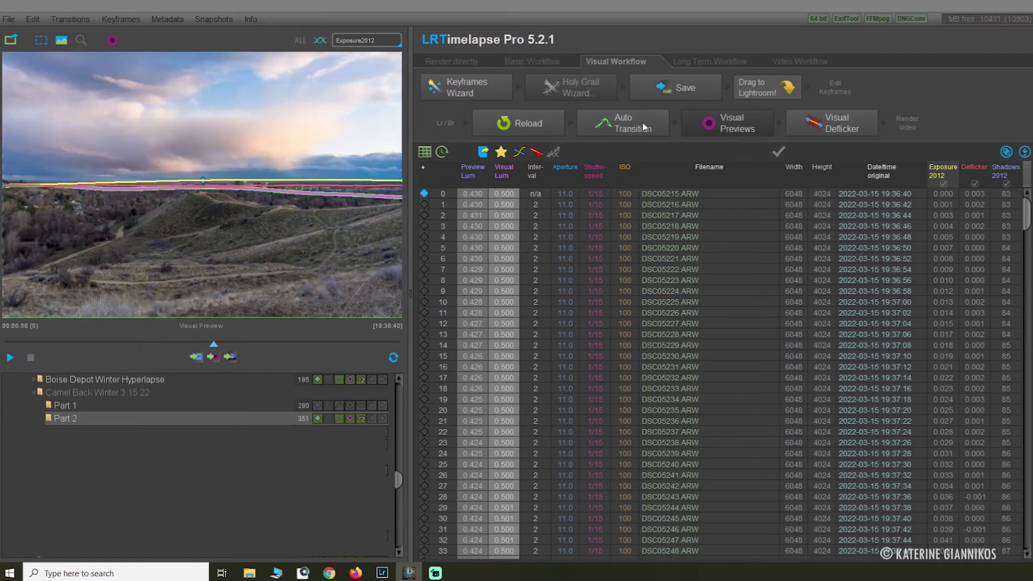
click(682, 88)
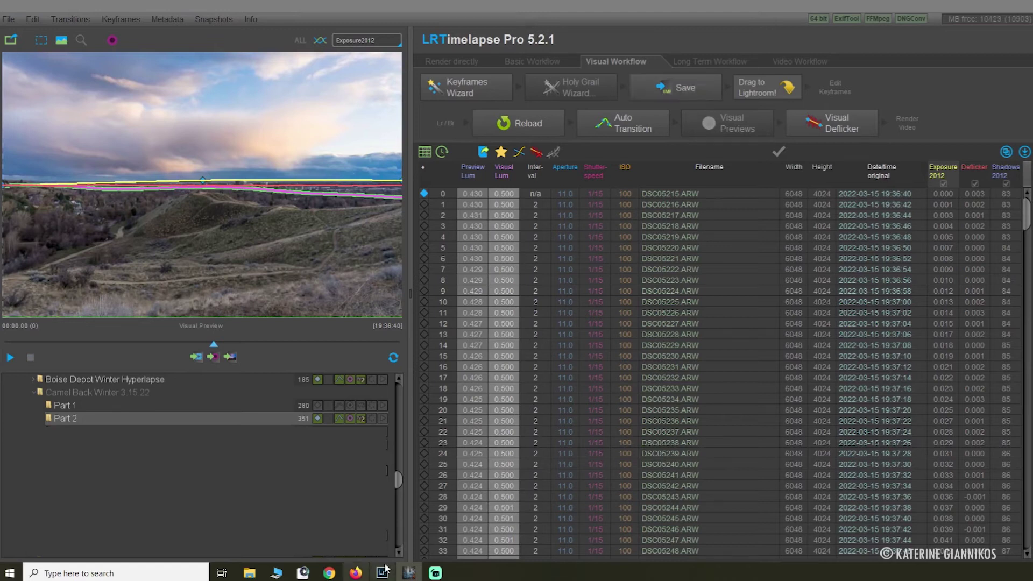
mouse_move(386, 574)
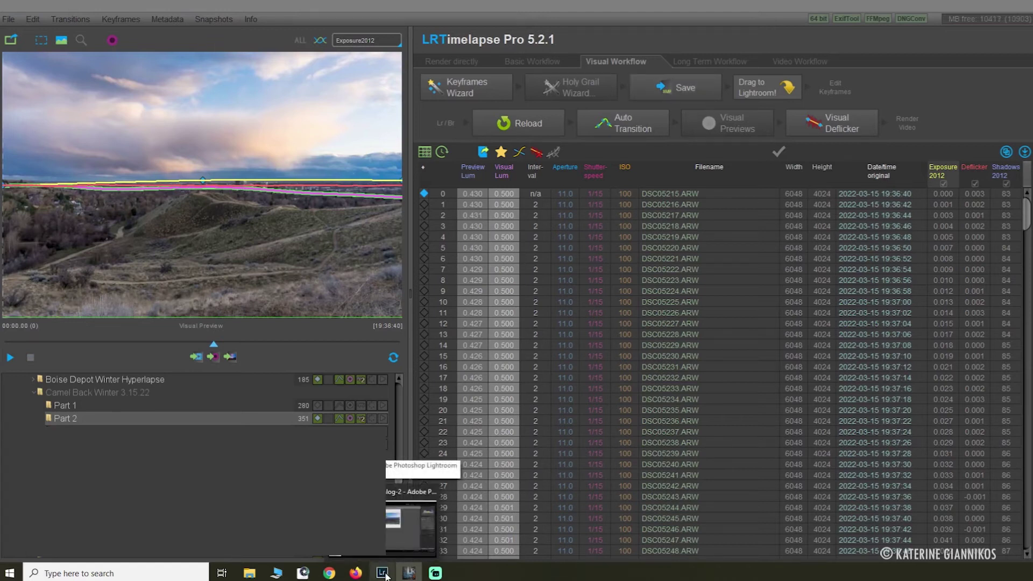
- In Lightroom Classic, turn Filters Off and select all 351 Part 2 photos
click(386, 574)
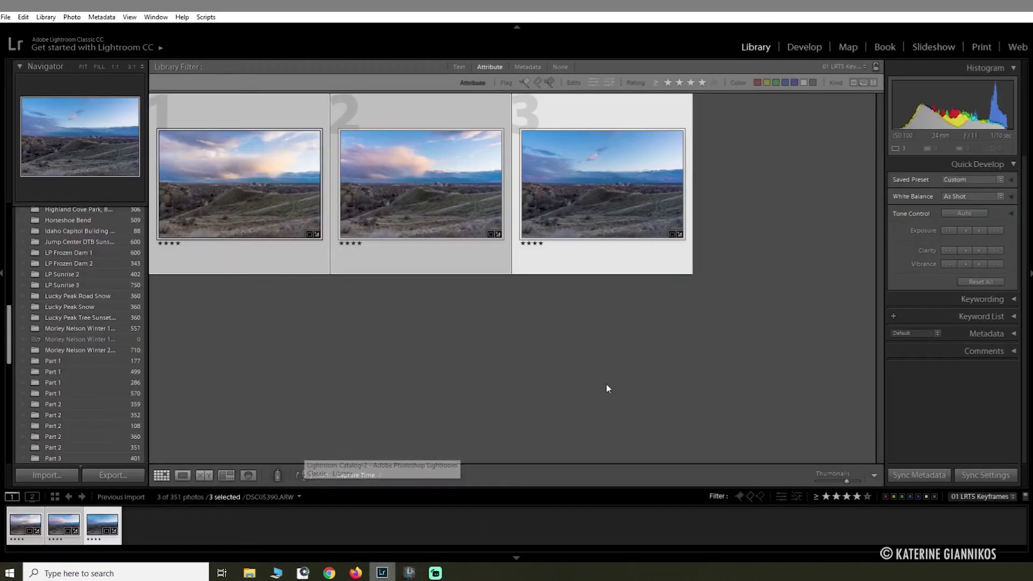
click(845, 67)
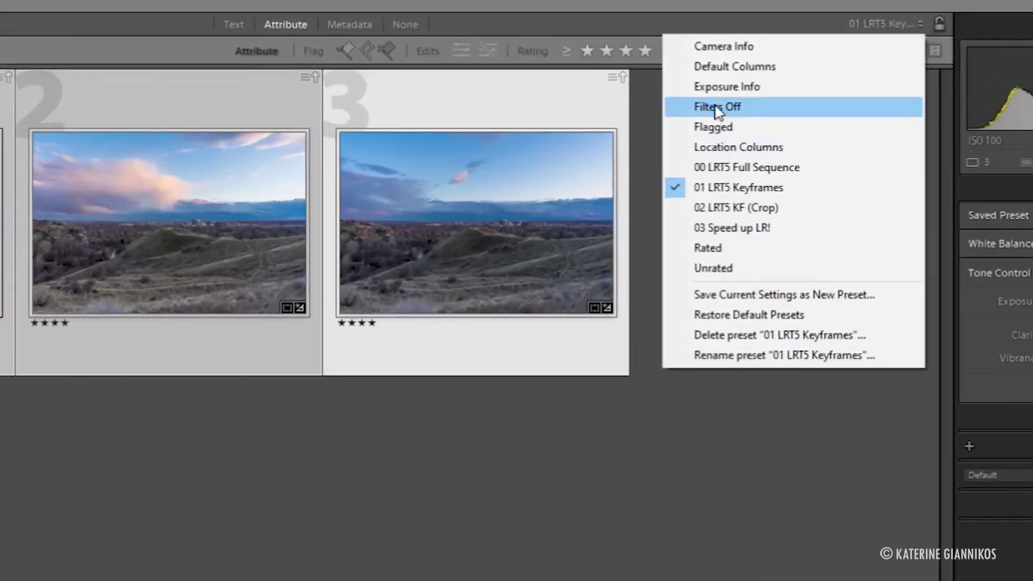
click(717, 107)
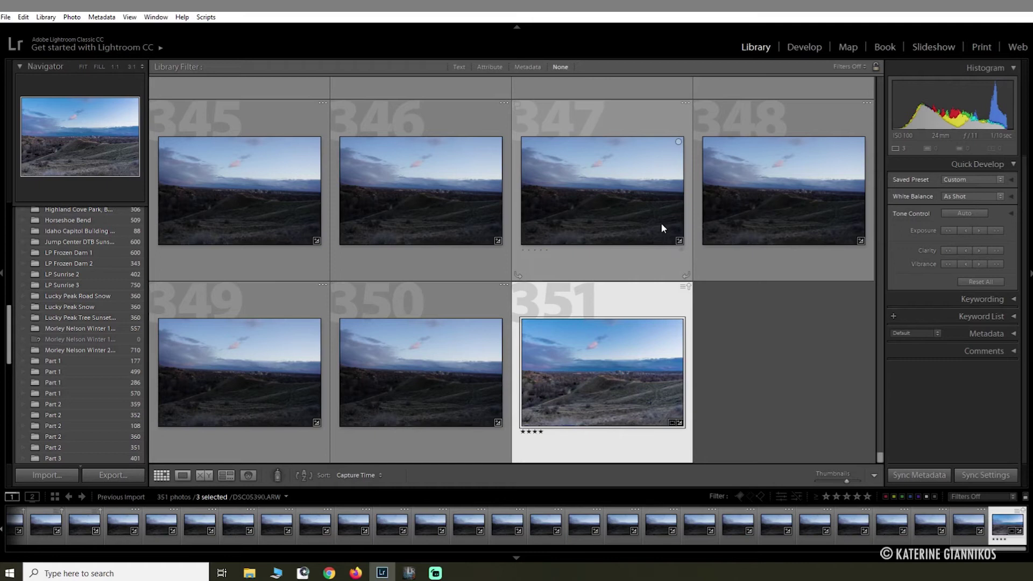
key(ctrl+a)
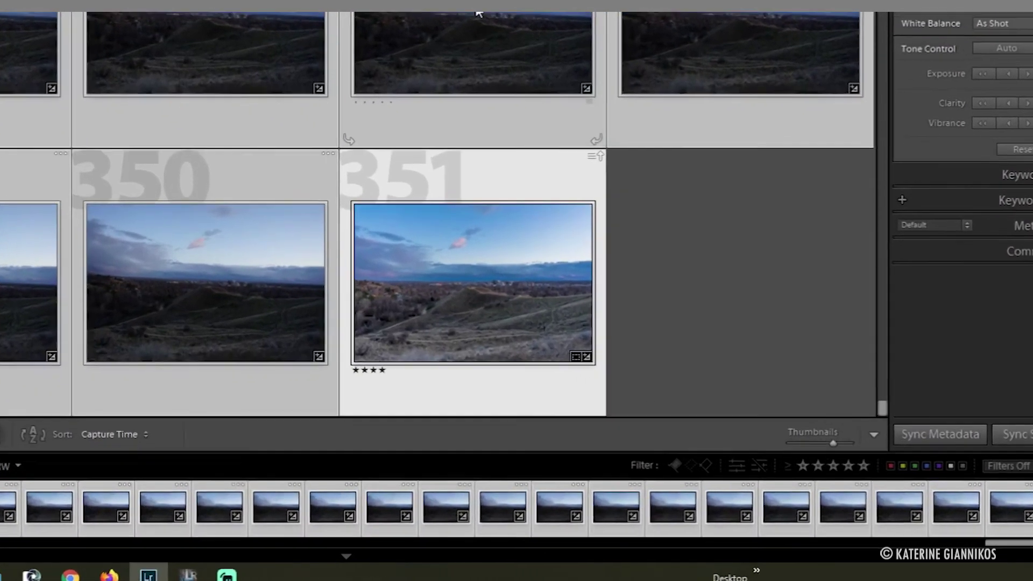
- Read Metadata from Files for all 351 photos and return to LRTimelapse Pro
right_click(471, 14)
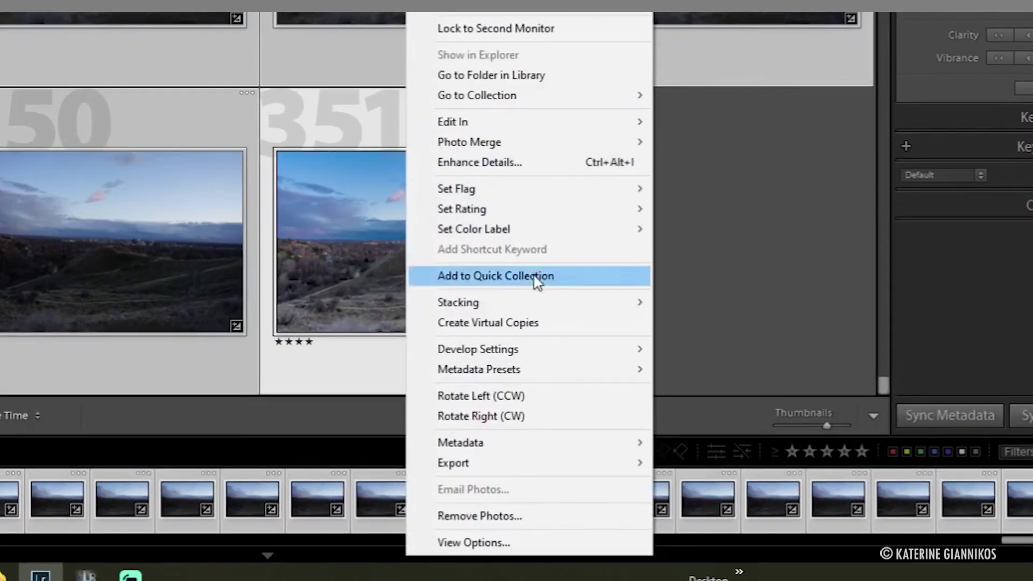
mouse_move(559, 361)
mouse_move(567, 442)
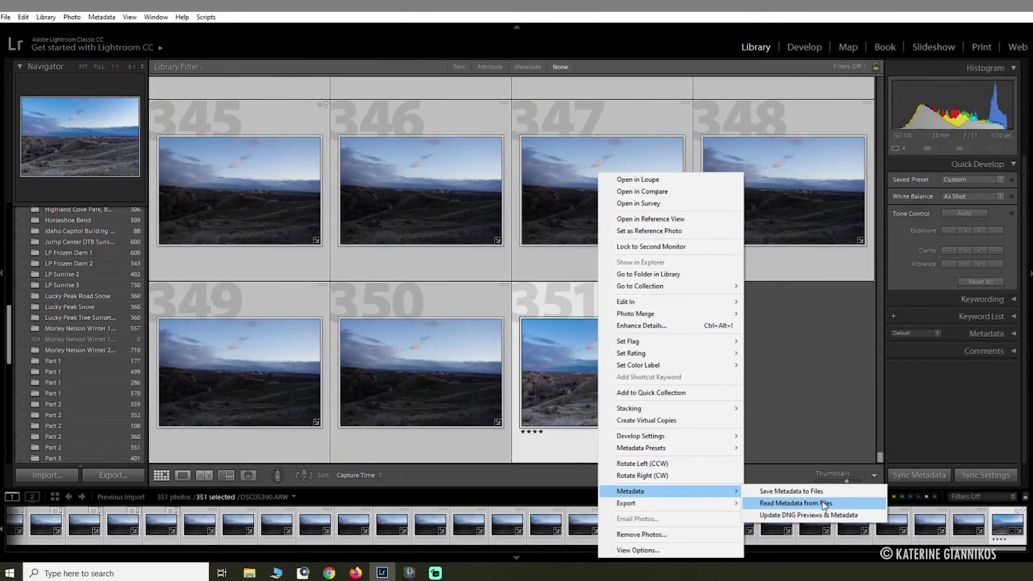
click(783, 463)
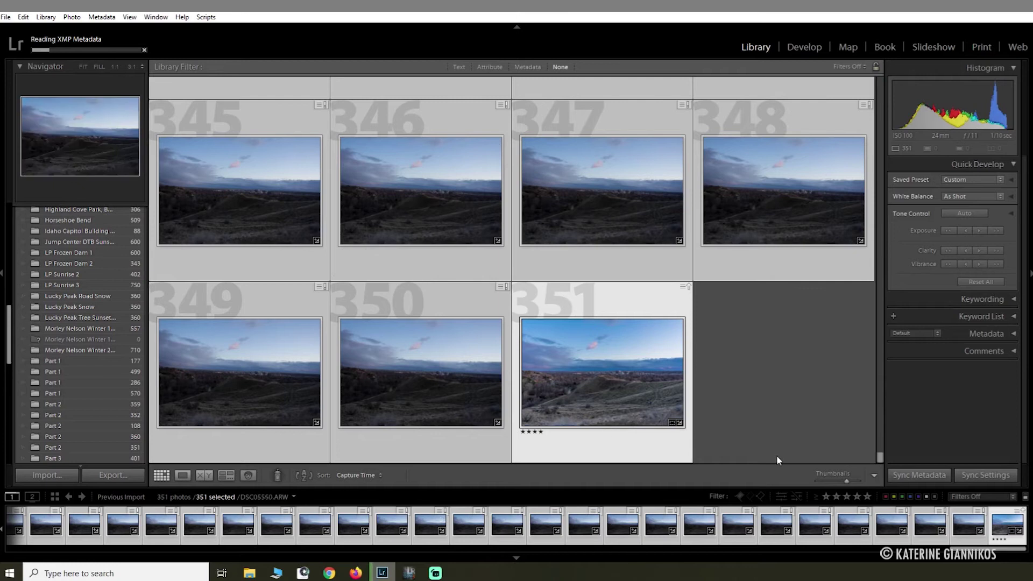
drag(880, 455, 880, 80)
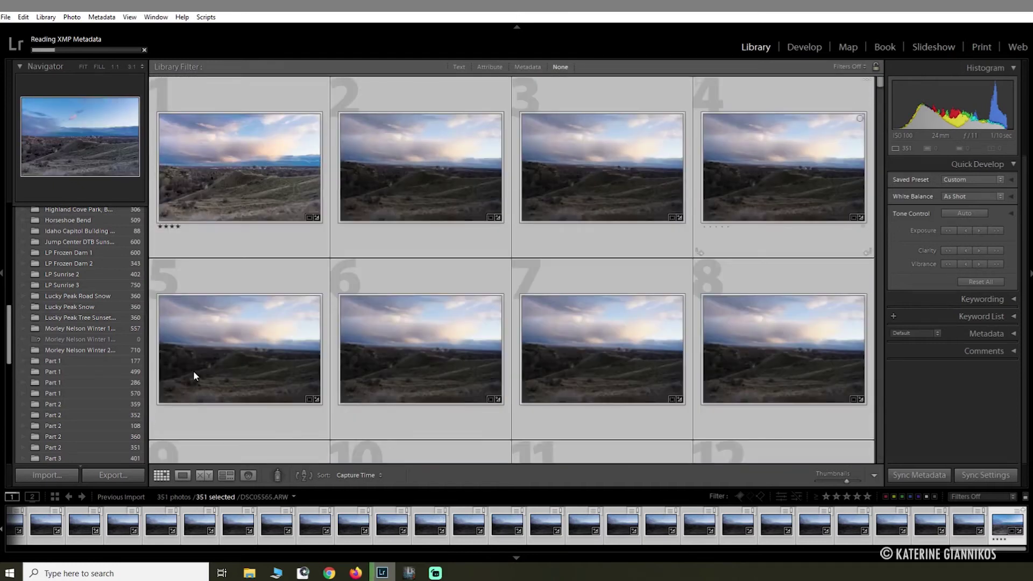
click(409, 572)
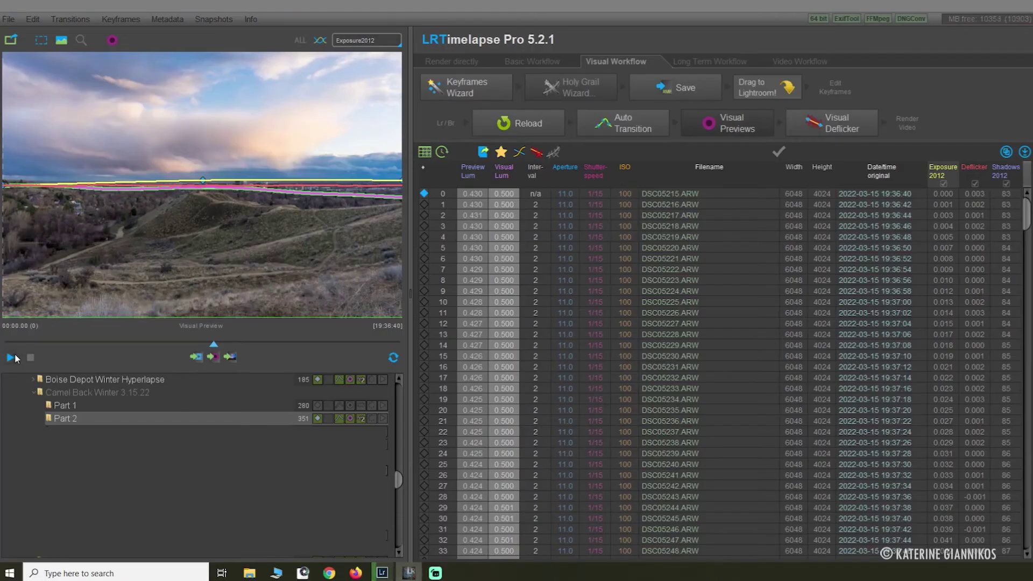
- Play and scrub the Part 2 preview through frames 17, 72 and 131
click(12, 357)
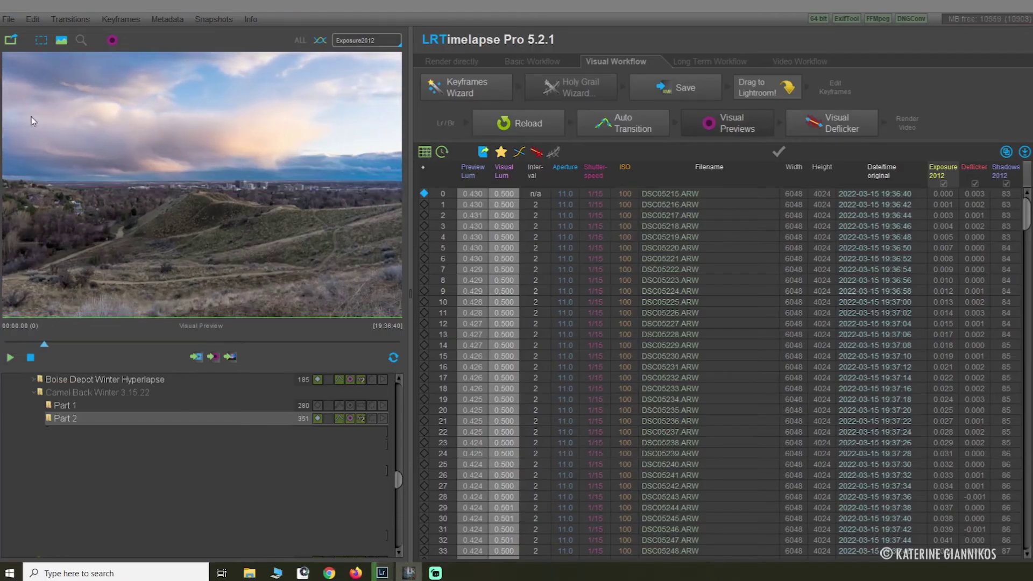
key(space)
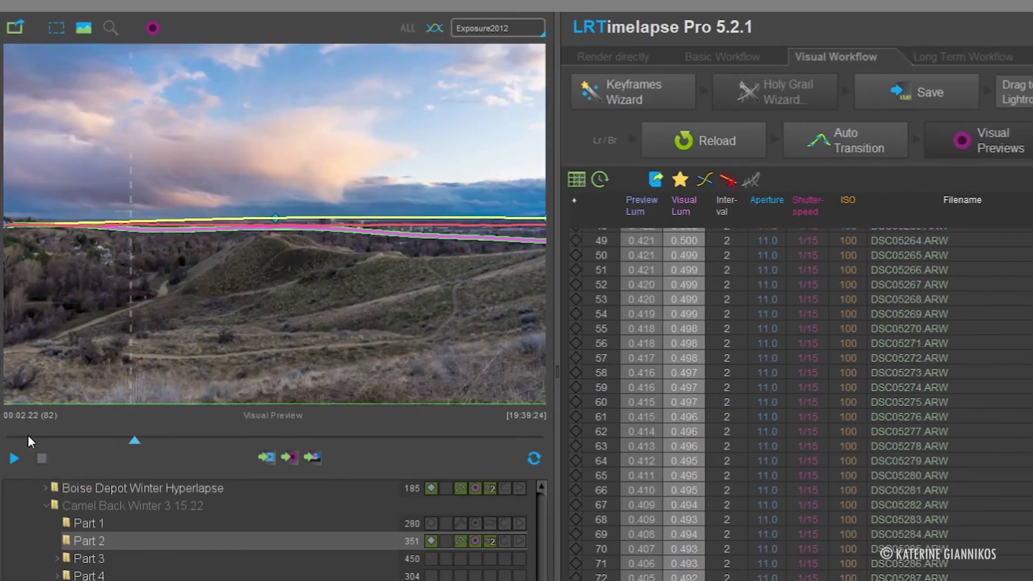
drag(119, 445, 46, 435)
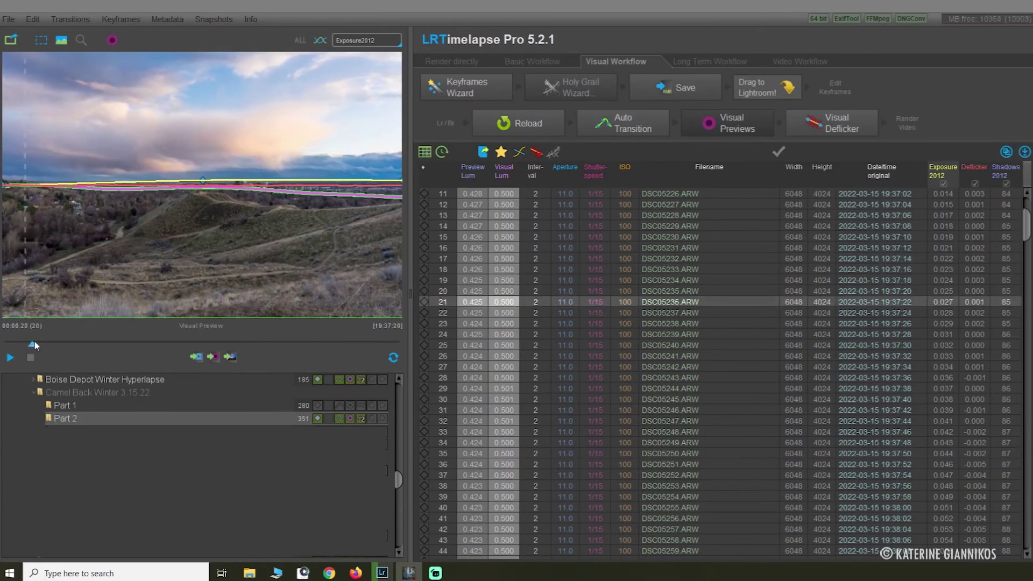
drag(34, 340, 108, 340)
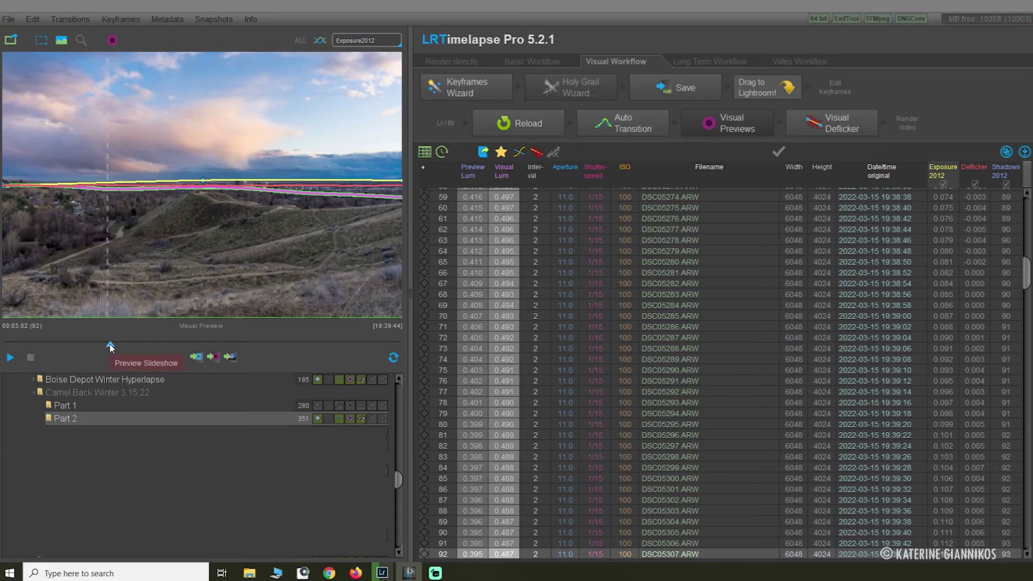
drag(109, 344, 1, 345)
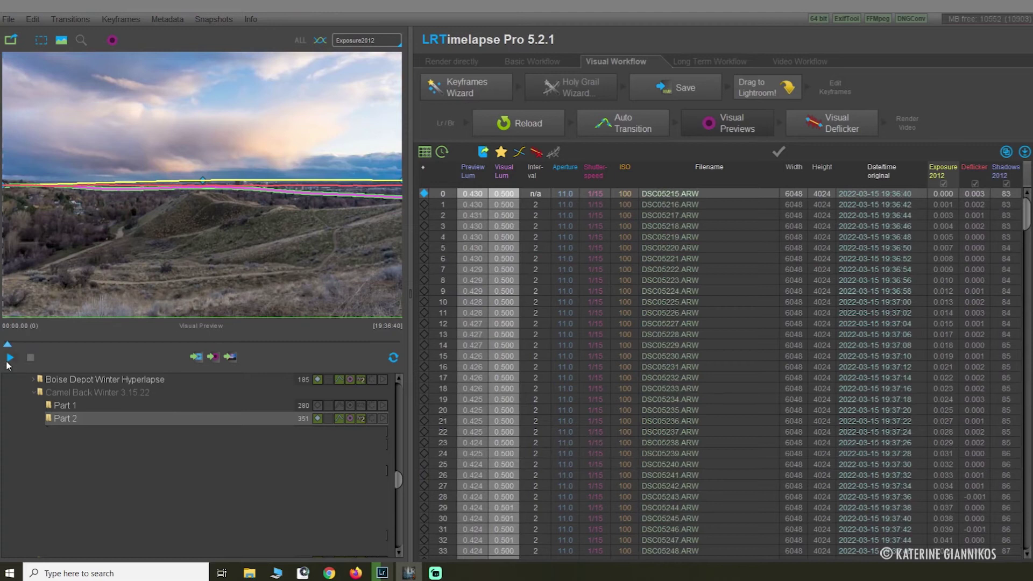
- Replay from the start and settle on frame 13, where the drone appears, then go to Lightroom
click(10, 358)
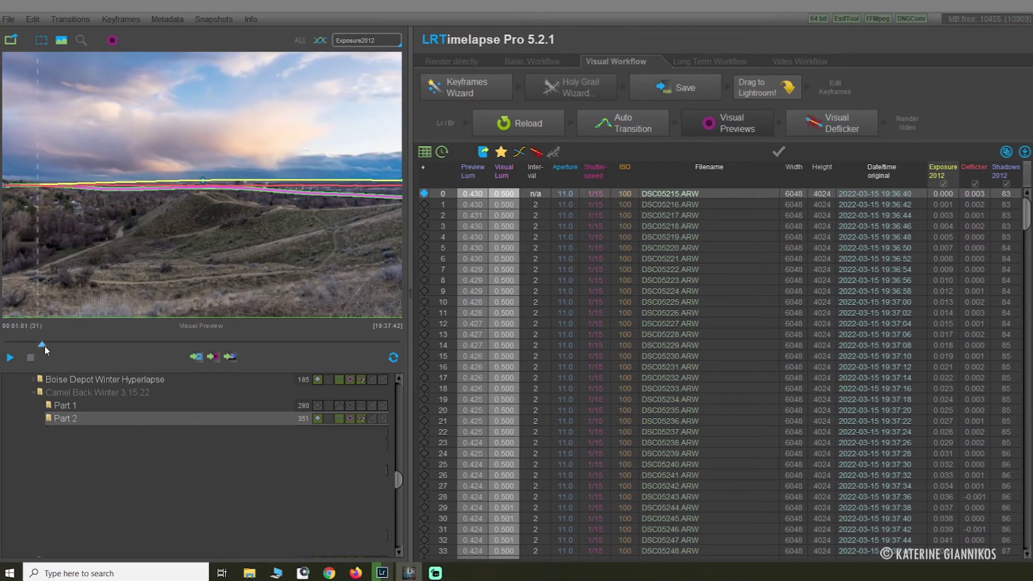
drag(43, 345, 8, 347)
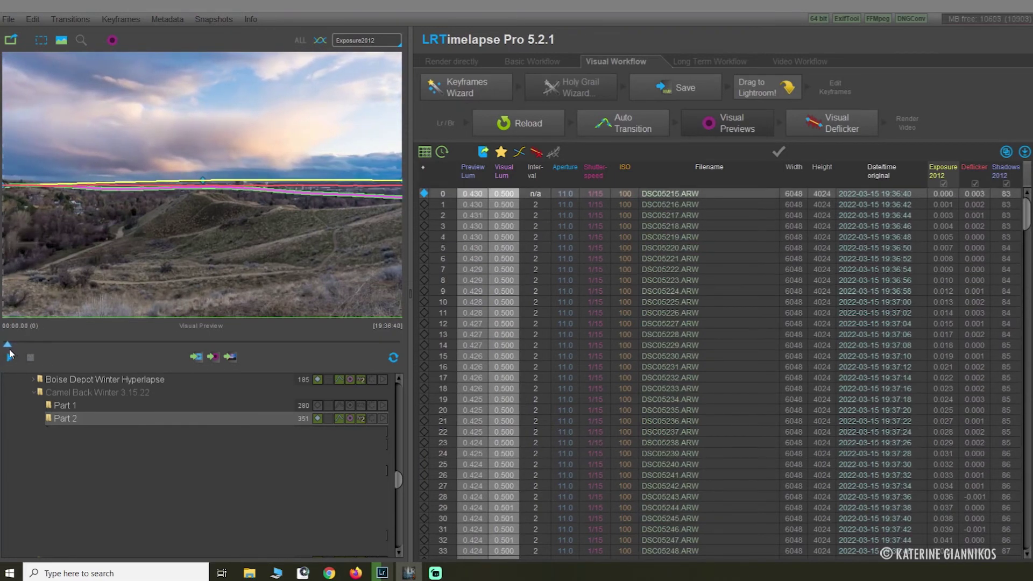
click(9, 356)
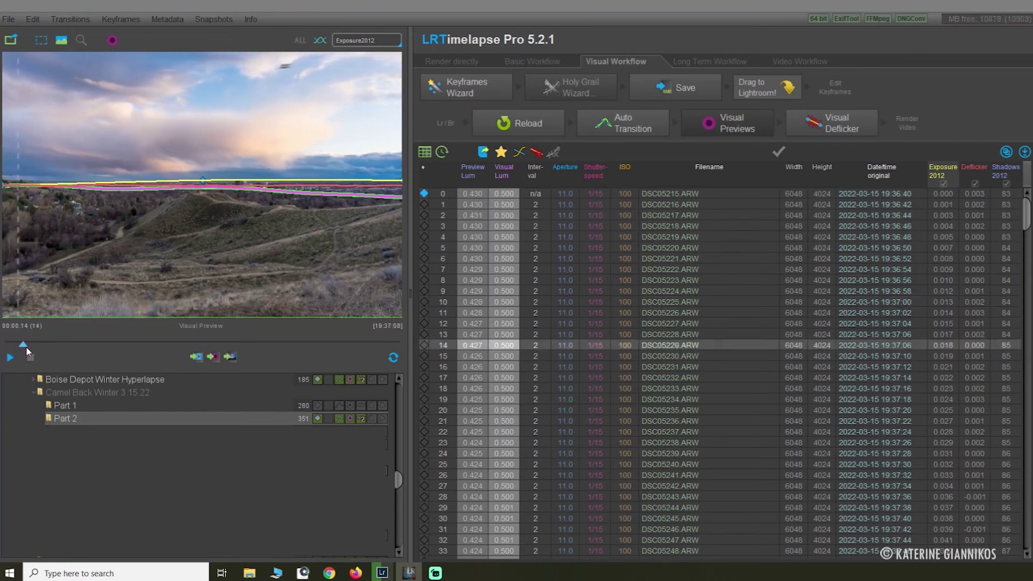
drag(26, 346, 23, 347)
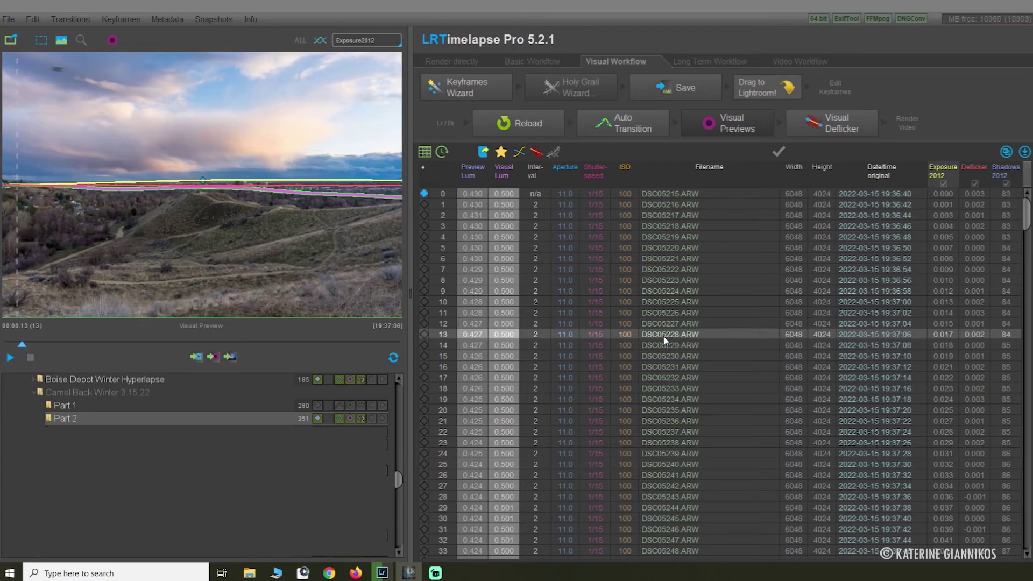
click(382, 572)
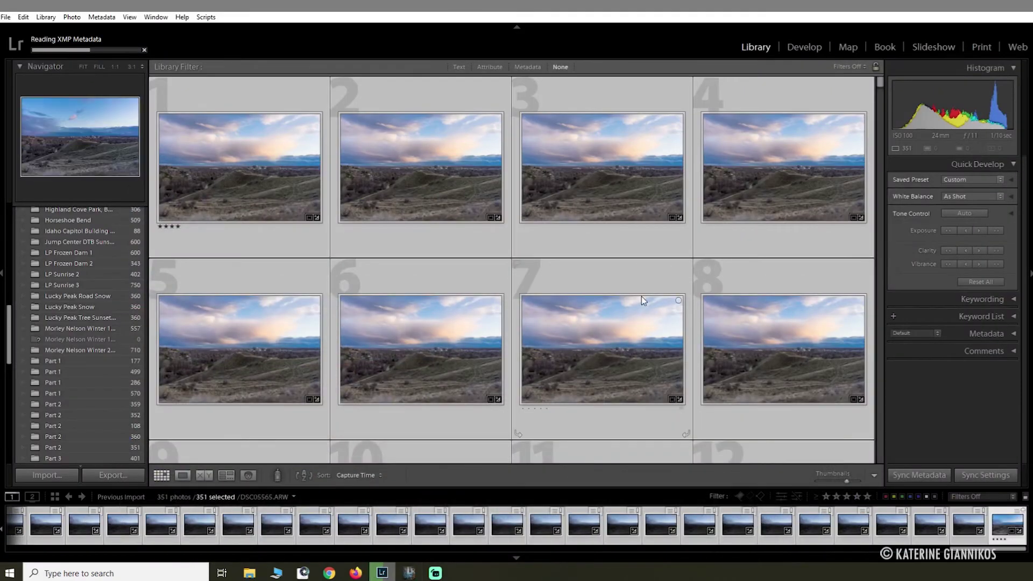
- Scroll the Library grid to photo 14, DSC05228, and open it full size in Develop
click(408, 573)
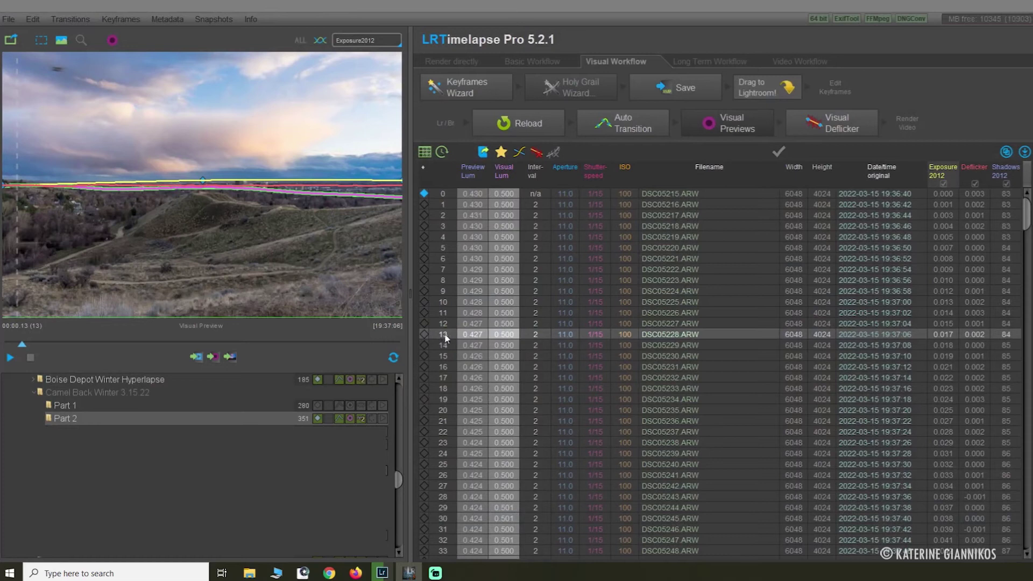
click(410, 574)
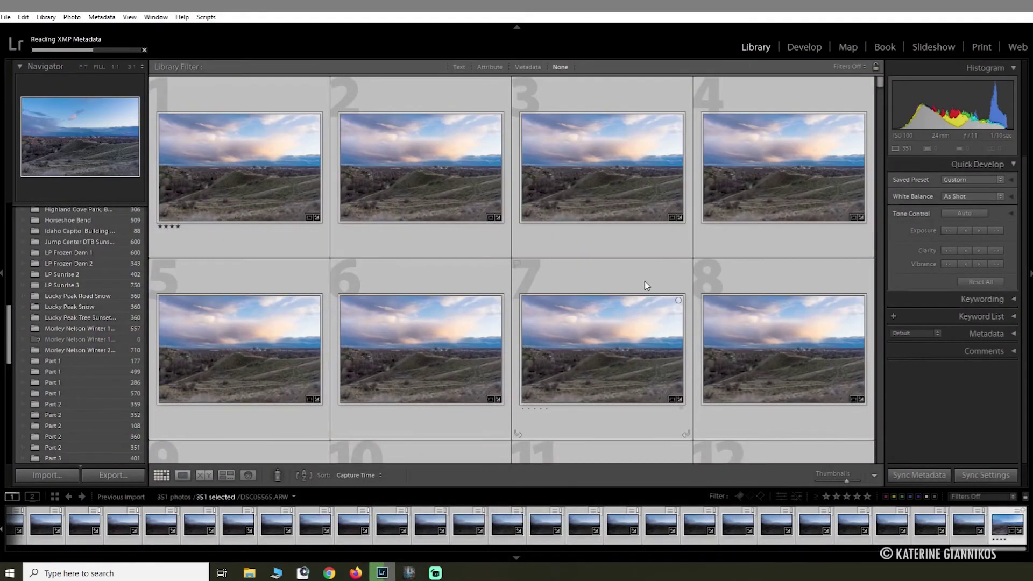
scroll(645, 281, down, 2)
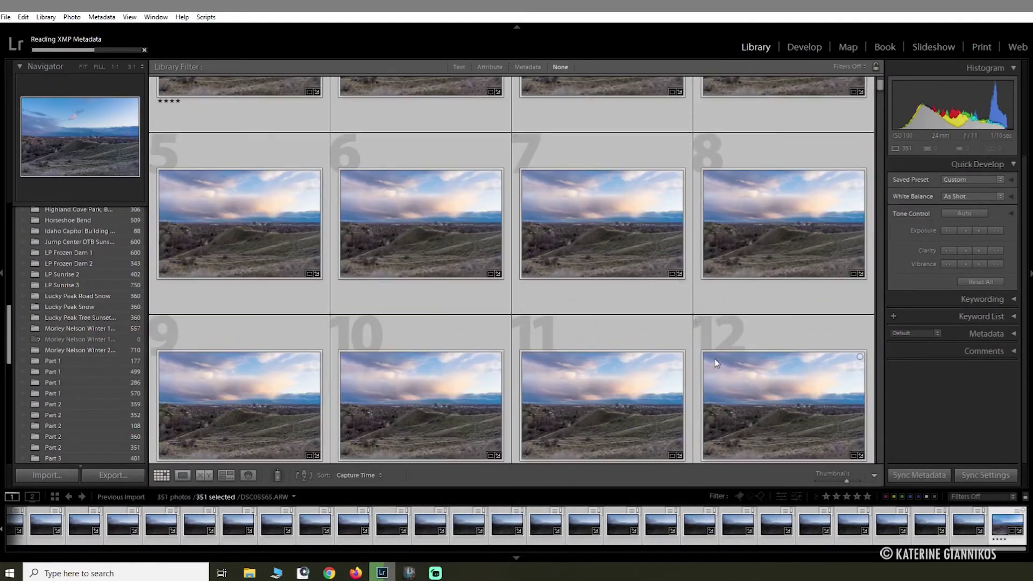
scroll(710, 360, down, 2)
scroll(244, 362, down, 1)
click(244, 382)
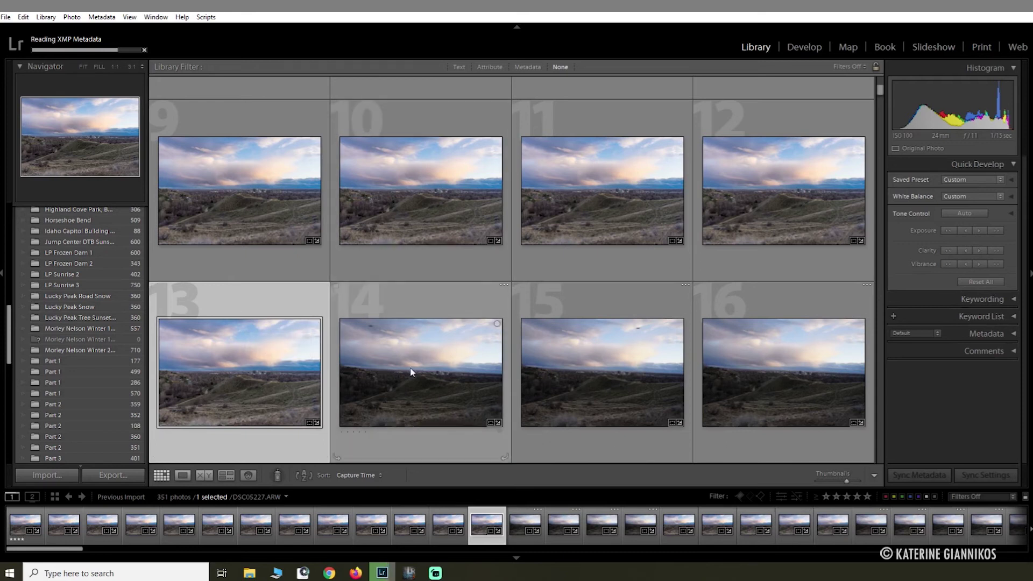
click(376, 296)
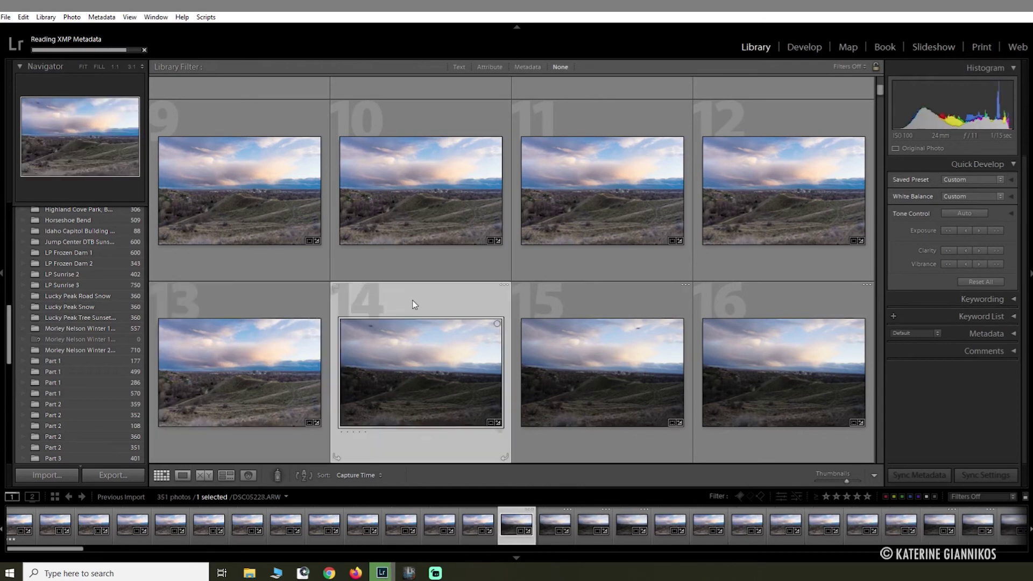
double_click(412, 300)
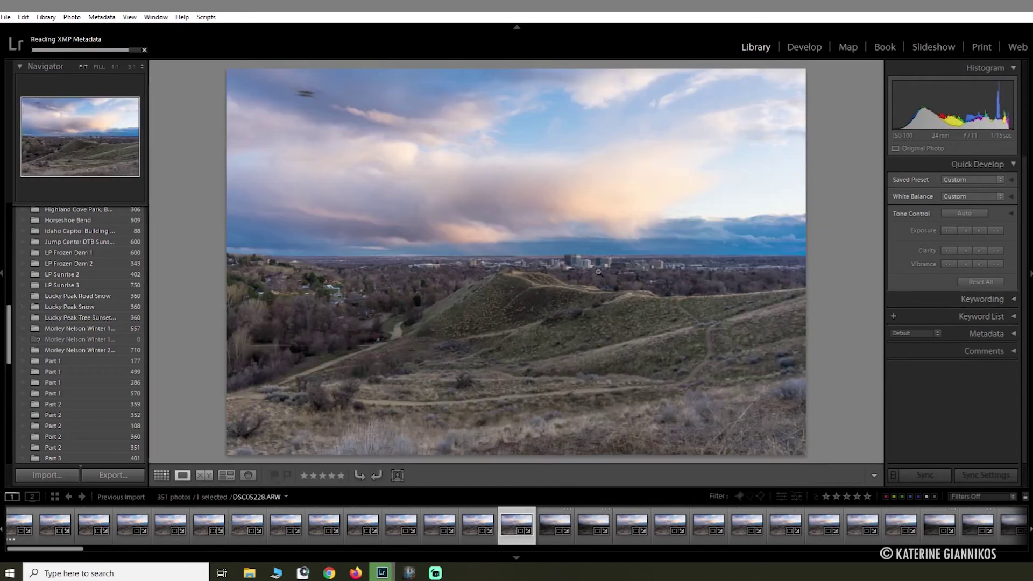
click(804, 47)
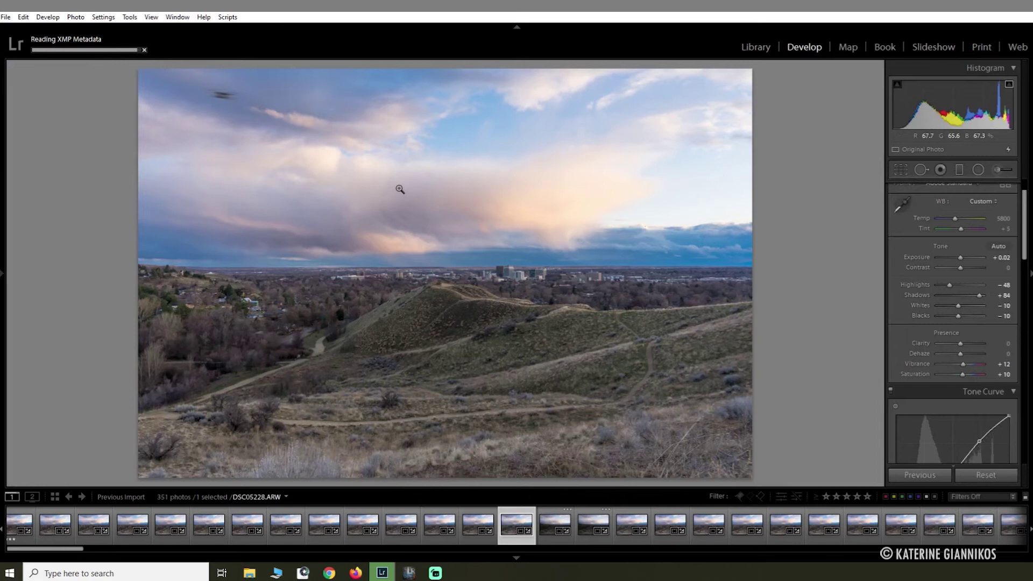
- Spot-heal the drone out of the sky in DSC05228 and DSC05229
click(921, 171)
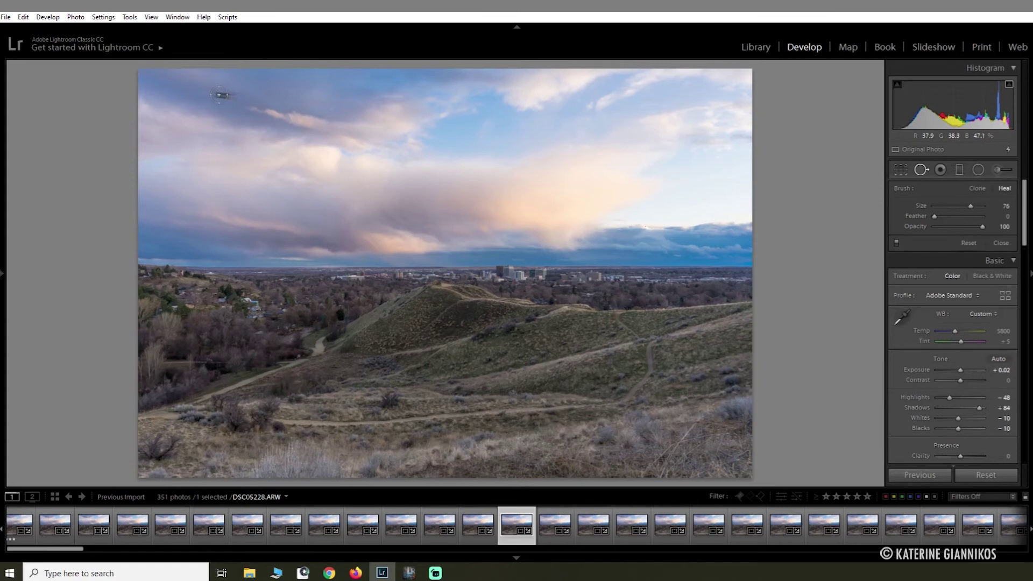
mouse_move(213, 94)
mouse_down()
mouse_move(241, 95)
mouse_move(177, 88)
mouse_up()
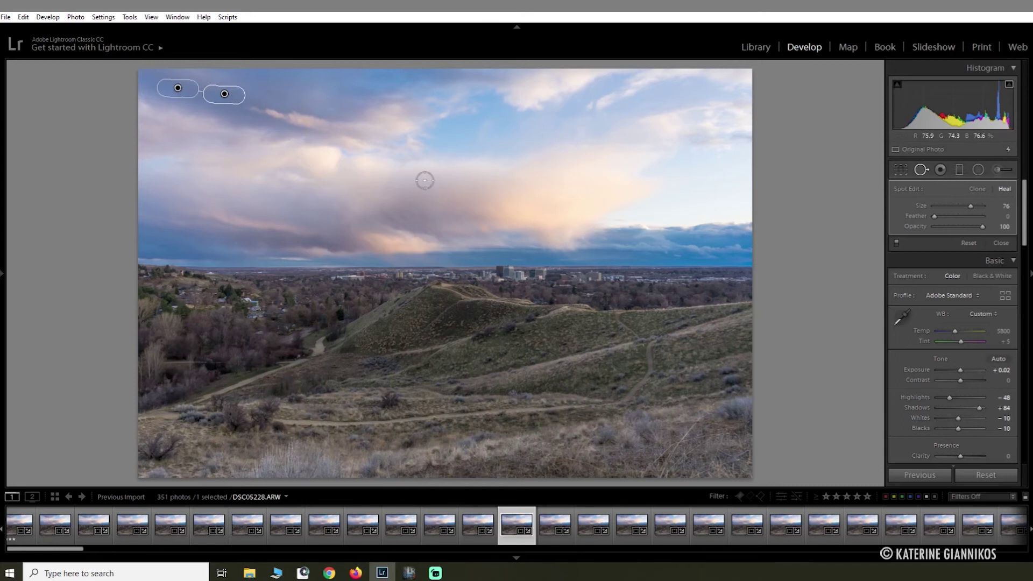
click(560, 538)
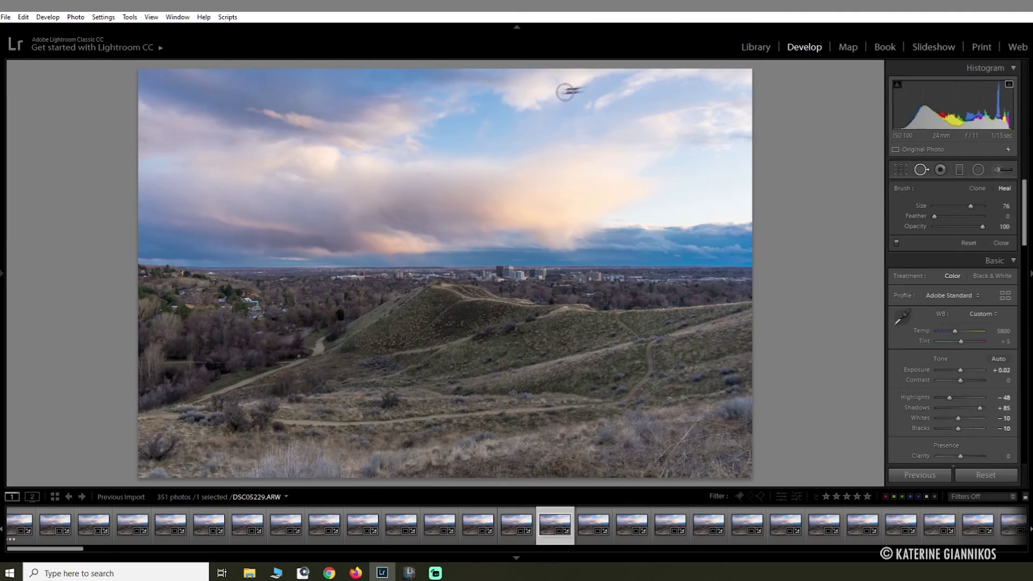
drag(565, 91, 585, 88)
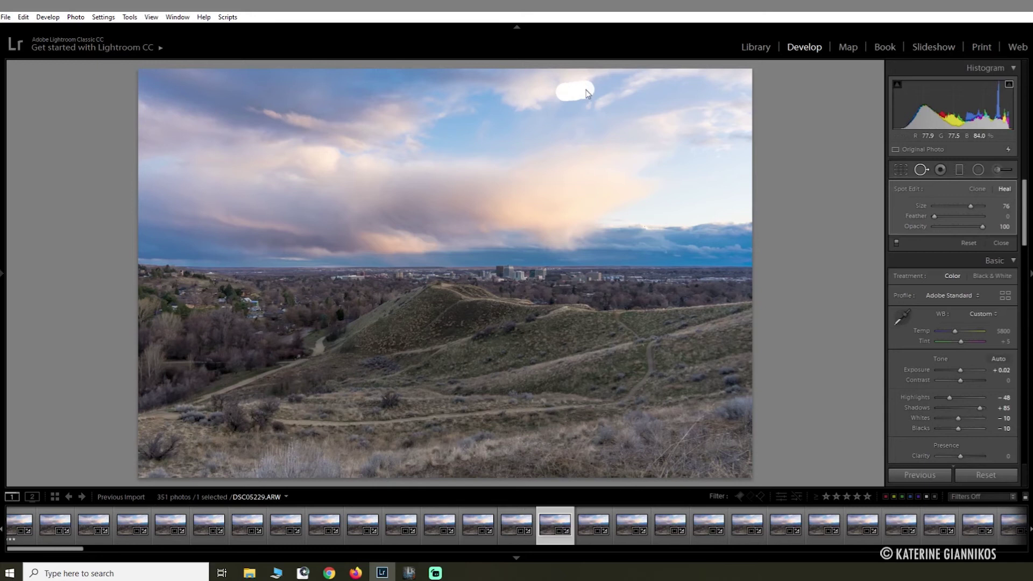
drag(587, 93, 587, 92)
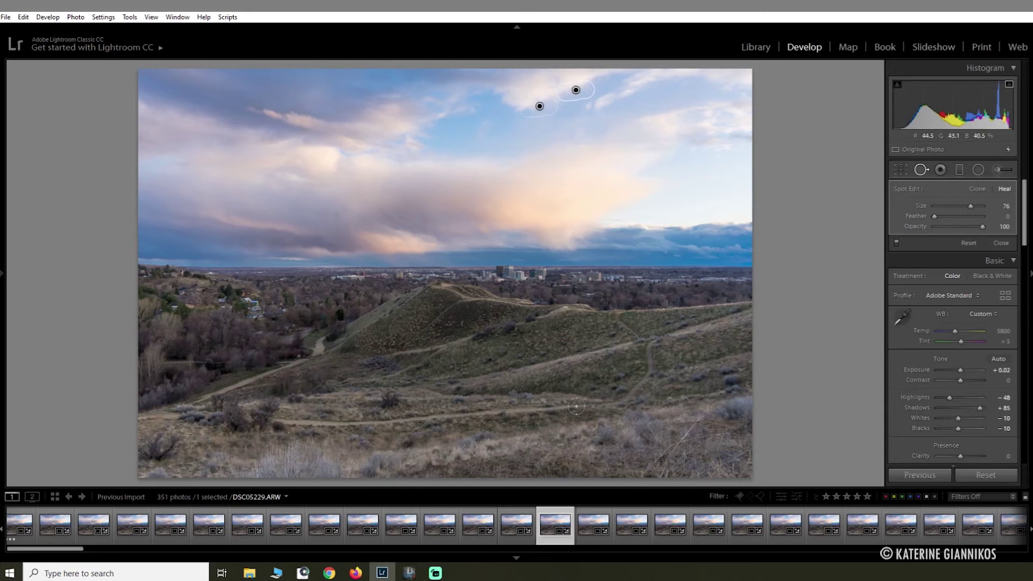
- Check frames DSC05230 and DSC05231 for the drone, then return to LRTimelapse Pro
click(587, 542)
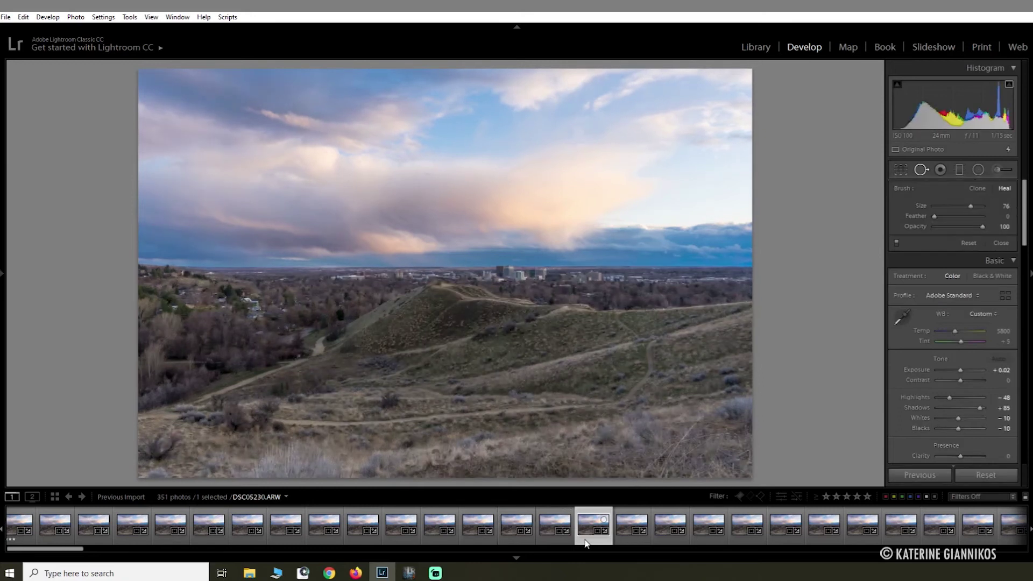
click(629, 538)
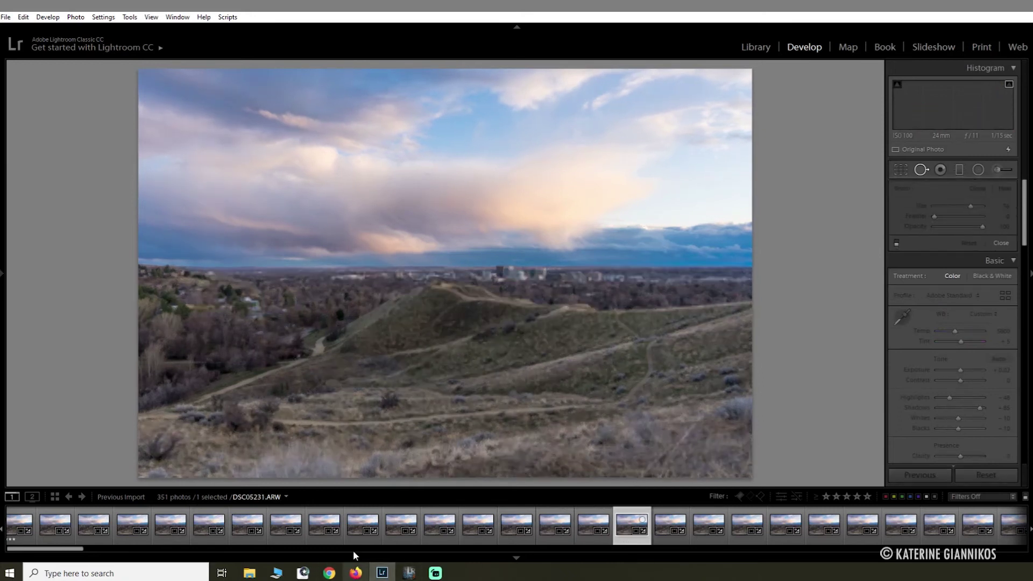
click(409, 573)
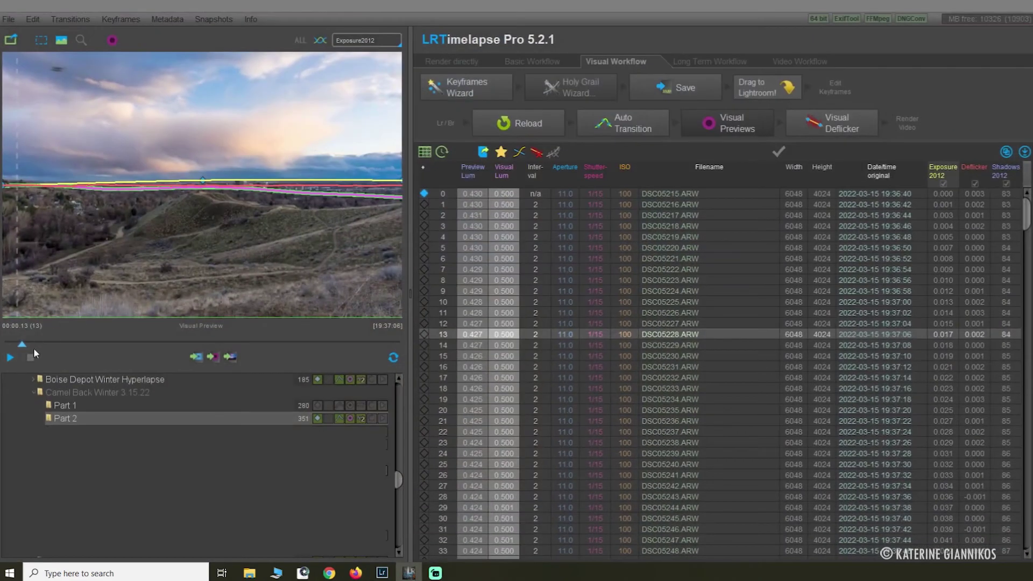
- Play the Part 2 preview from frame 43 through to frame 350 to look for more drones
drag(23, 346, 63, 346)
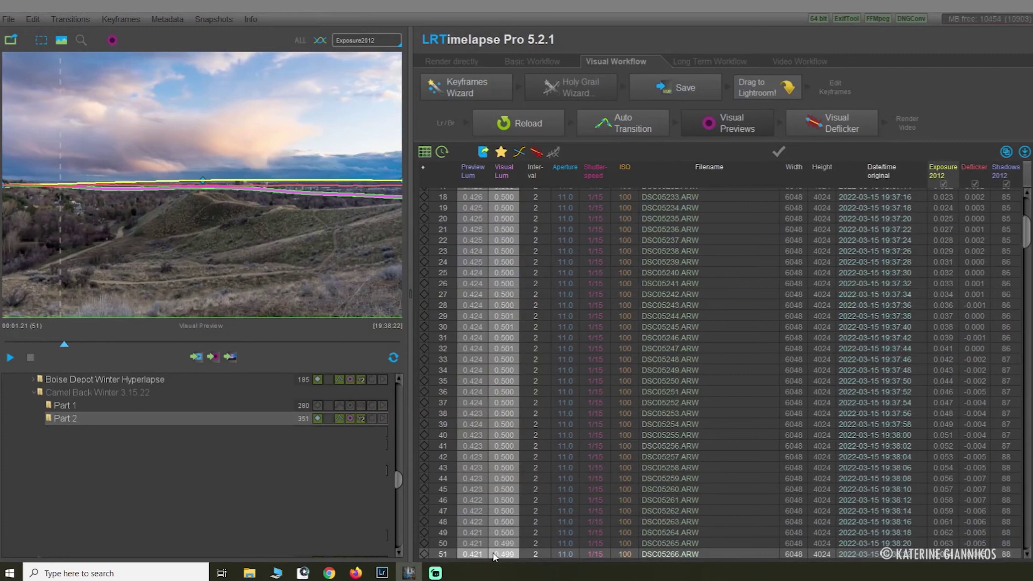
key(space)
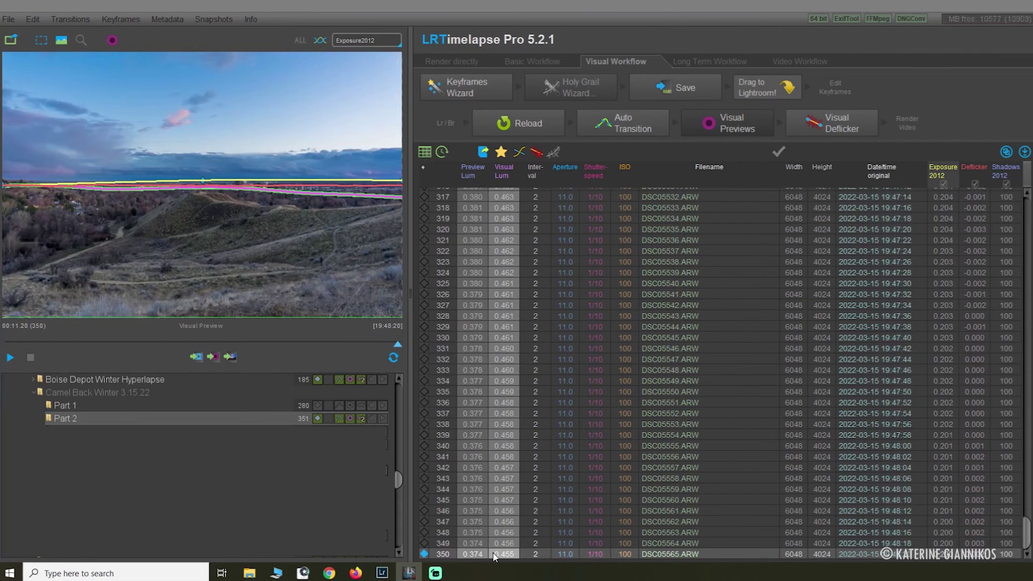
- Back in Lightroom Classic, advance to the next frame to check it
click(382, 573)
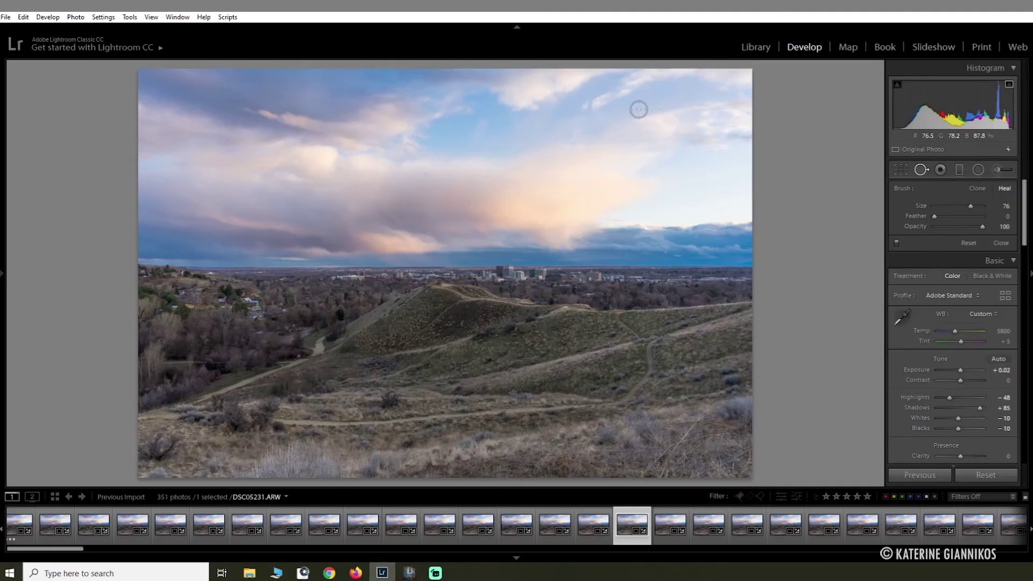
scroll(653, 108, down, 3)
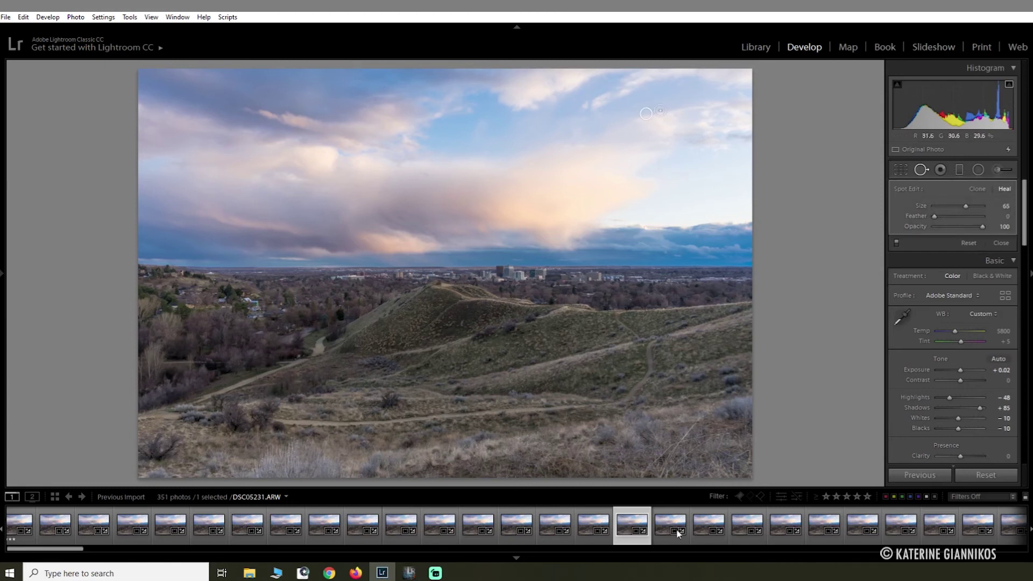
click(665, 541)
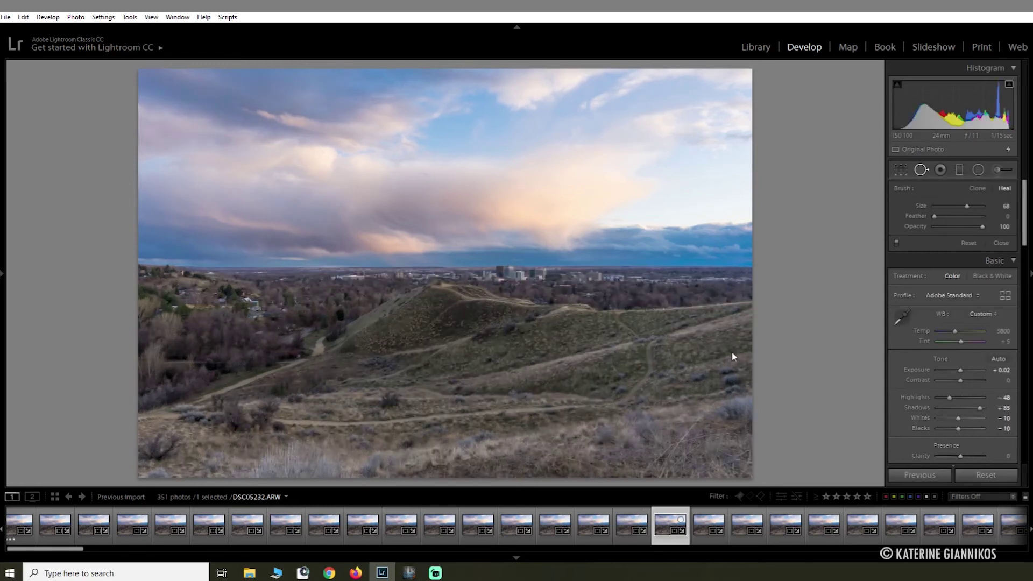
- Close Spot Removal and select all 351 photos in the Library grid
key(q)
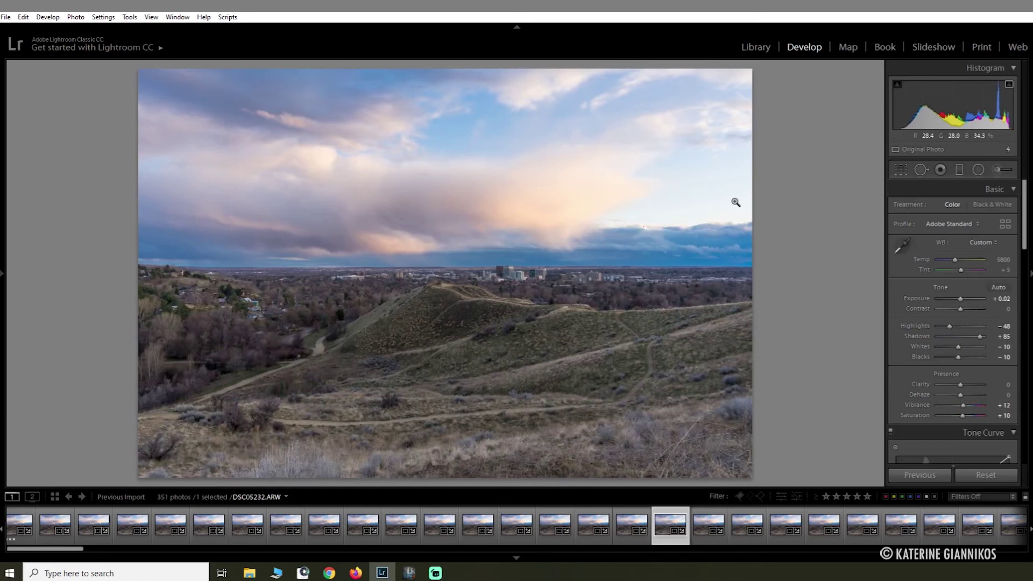
click(756, 48)
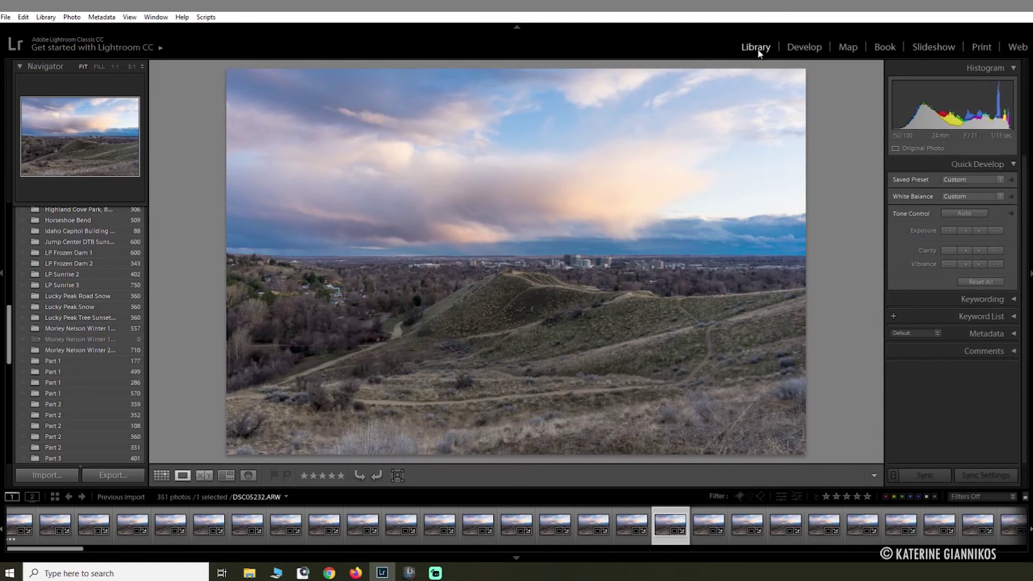
key(g)
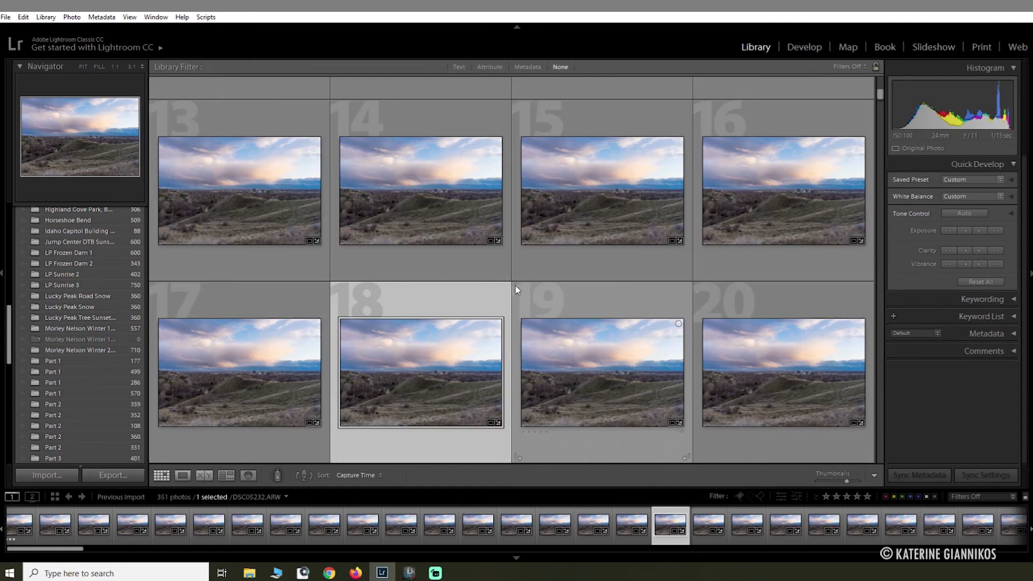
key(ctrl+a)
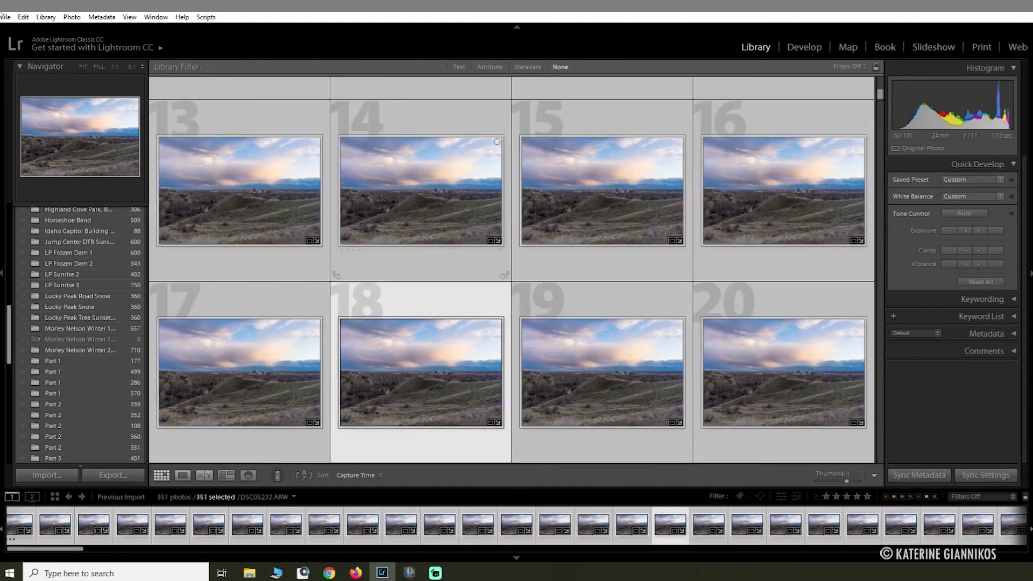
- Open the Export dialog and browse to D:\Timelapse\Camel Back Winter 3.15.22
click(4, 17)
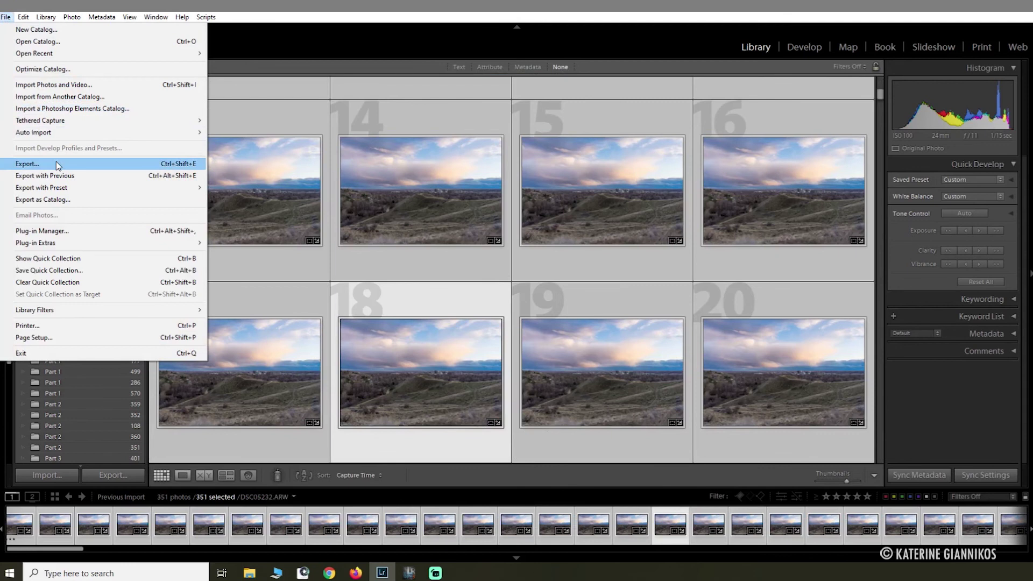
click(56, 162)
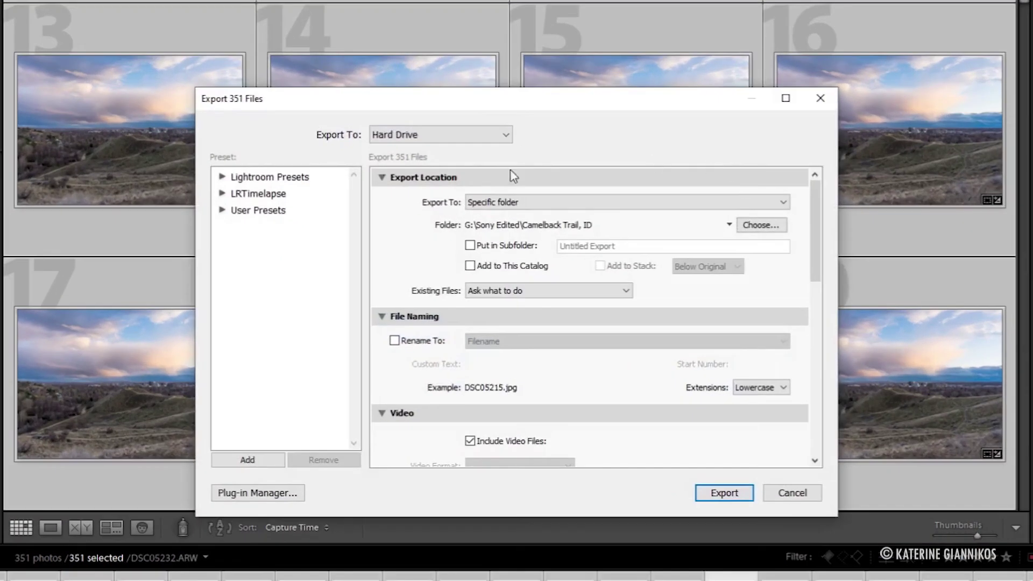
click(758, 225)
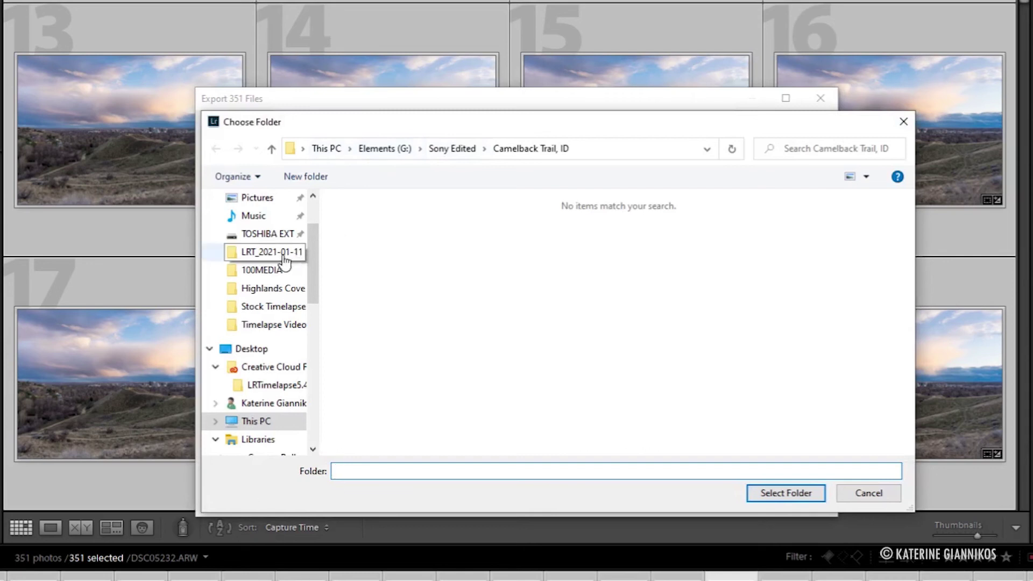
click(267, 234)
double_click(372, 347)
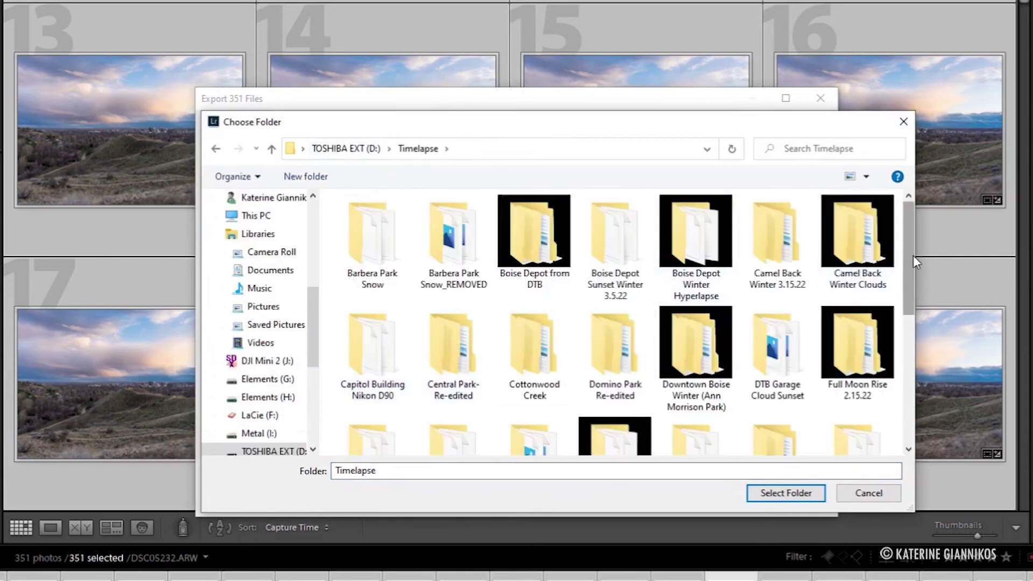
double_click(807, 270)
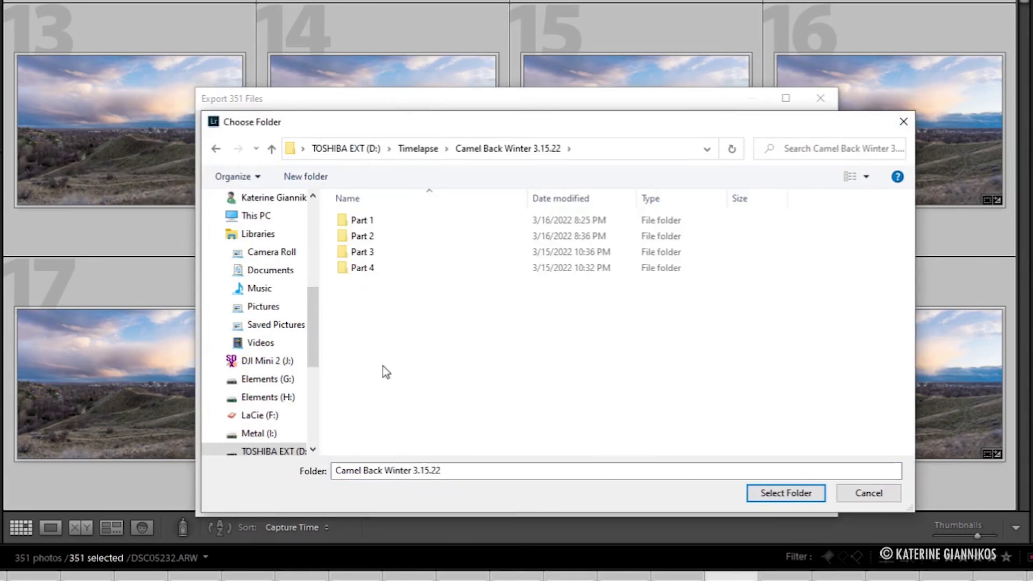
- Create a new folder named 'Edited' there and open it
right_click(373, 316)
mouse_move(442, 476)
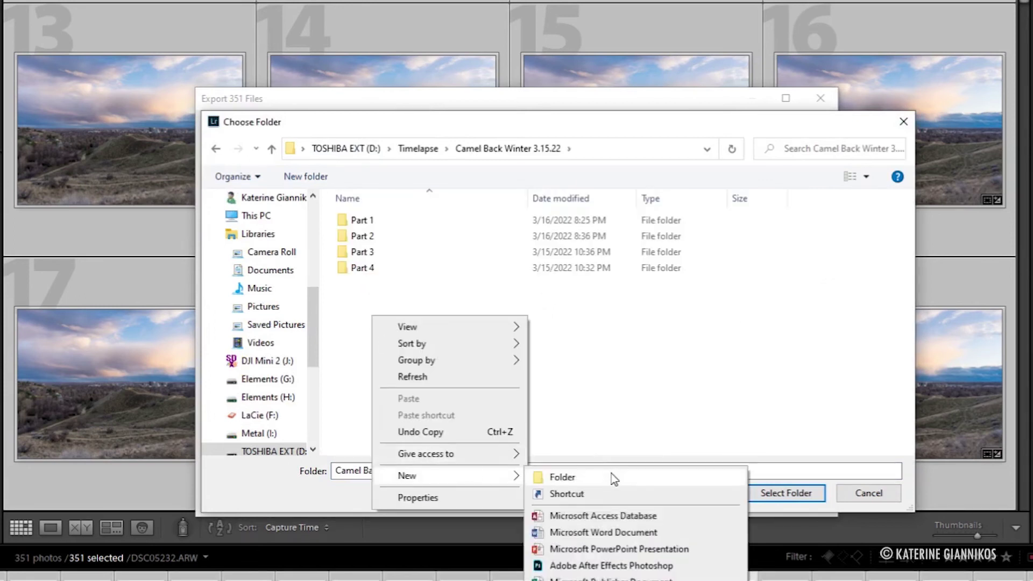
click(614, 477)
text(Ed)
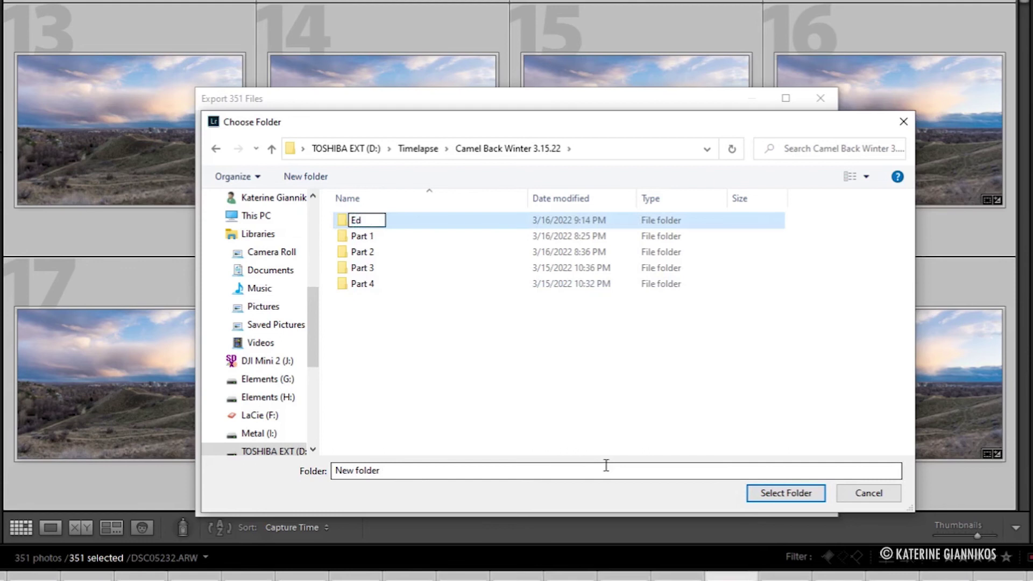
text(ited)
key(Return)
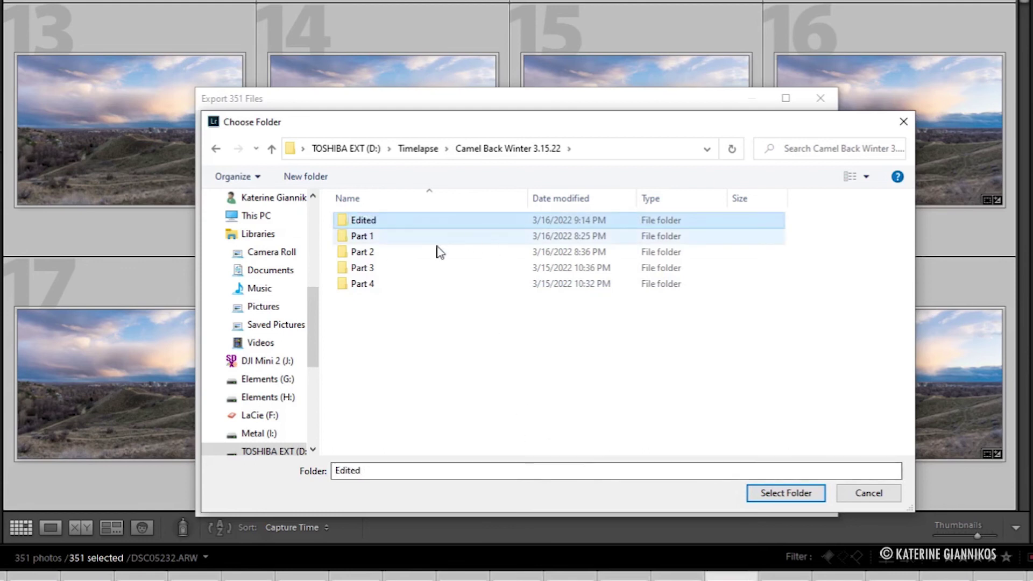
double_click(392, 218)
- Create a 'Part 2' subfolder inside Edited and open it
right_click(375, 257)
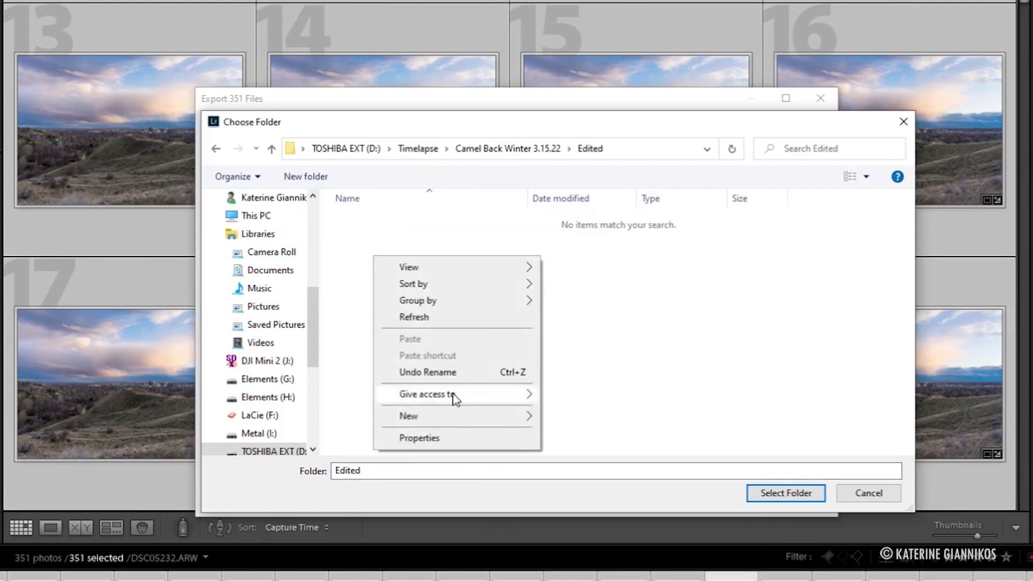
mouse_move(461, 418)
click(565, 418)
text(Pa)
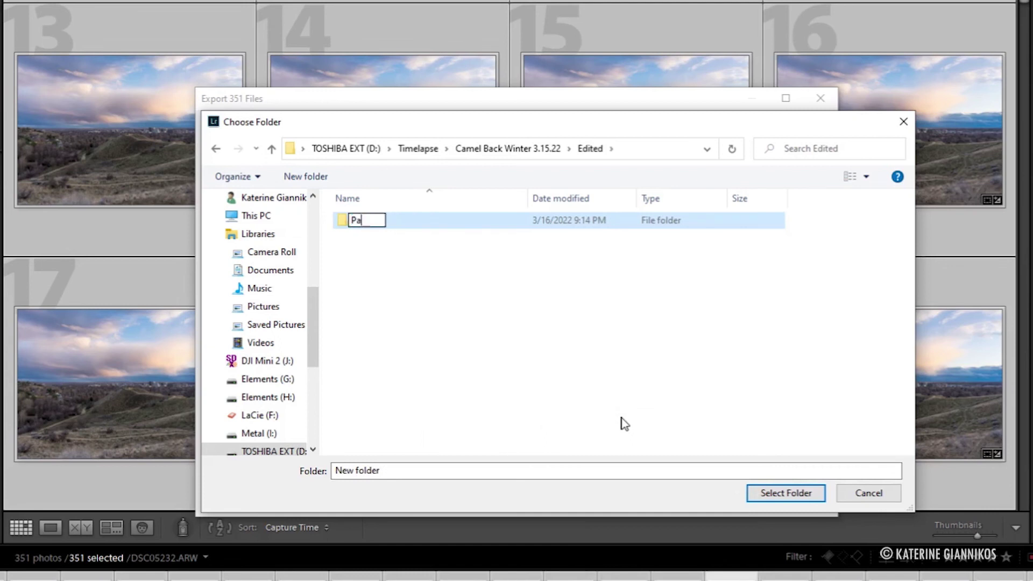
text(rt 2)
key(Return)
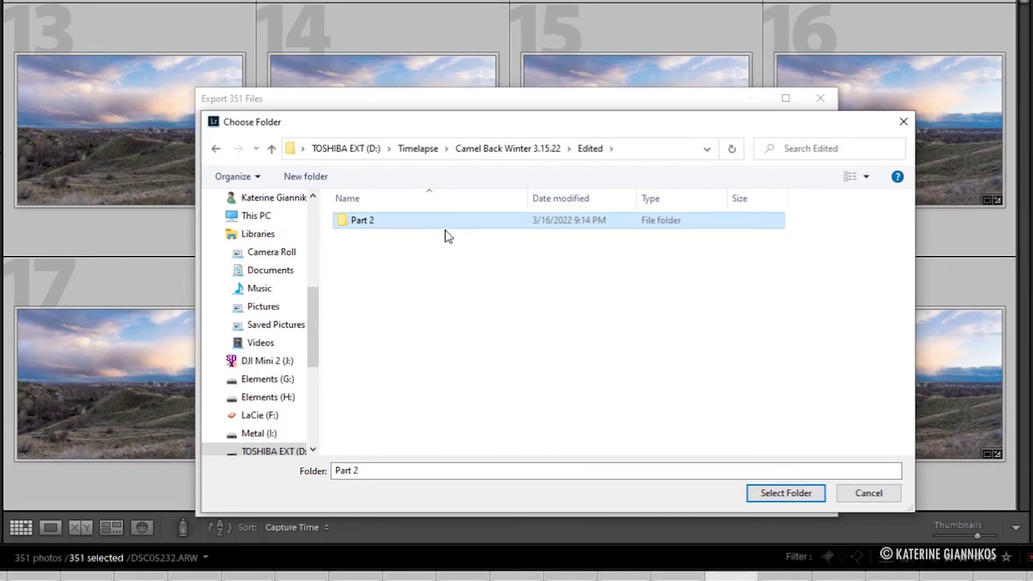
double_click(436, 223)
- Use Part 2 as the destination, set JPEG quality to 90, and start the export
click(782, 491)
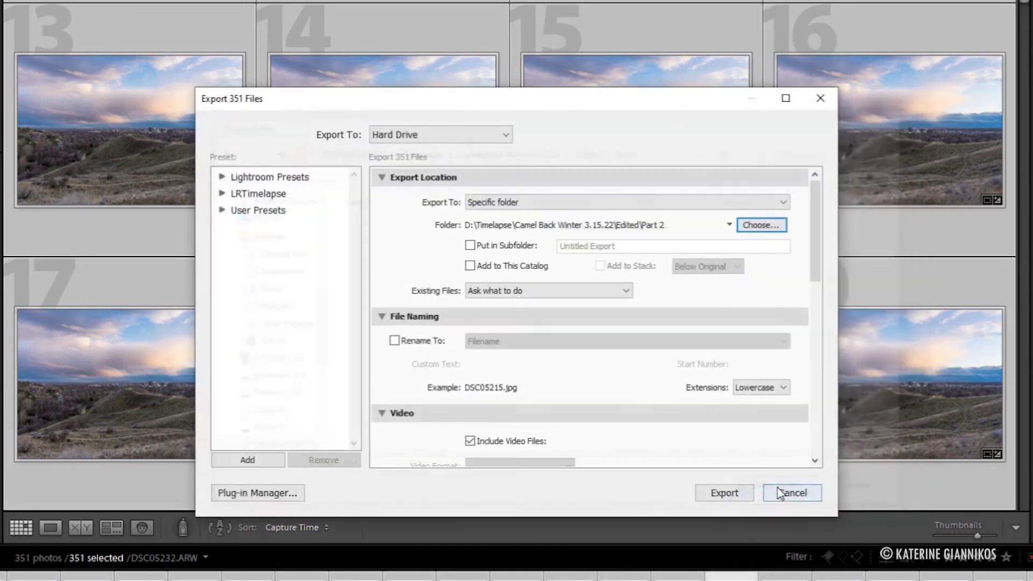
scroll(815, 242, down, 4)
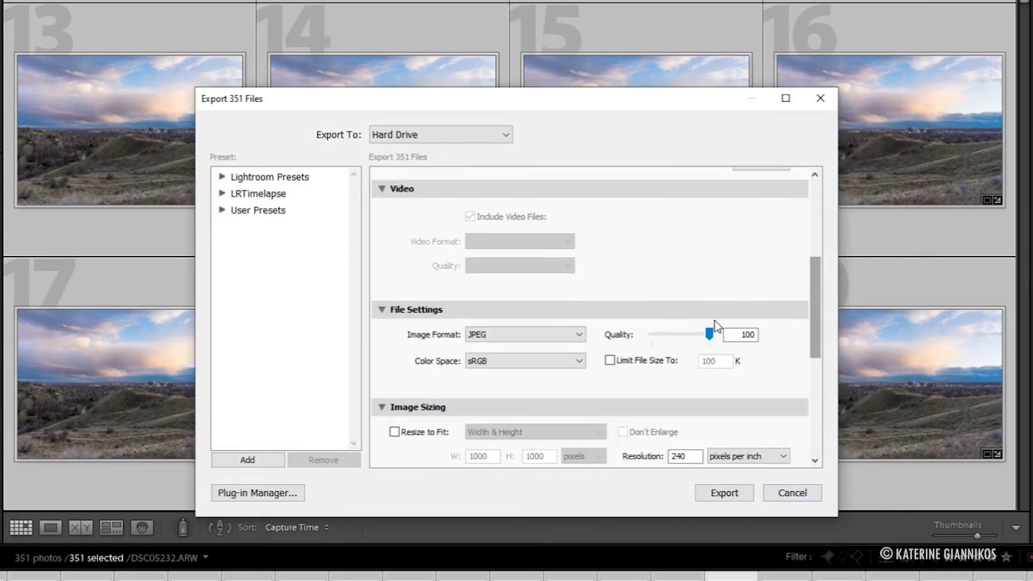
double_click(740, 335)
text(90)
drag(818, 304, 801, 330)
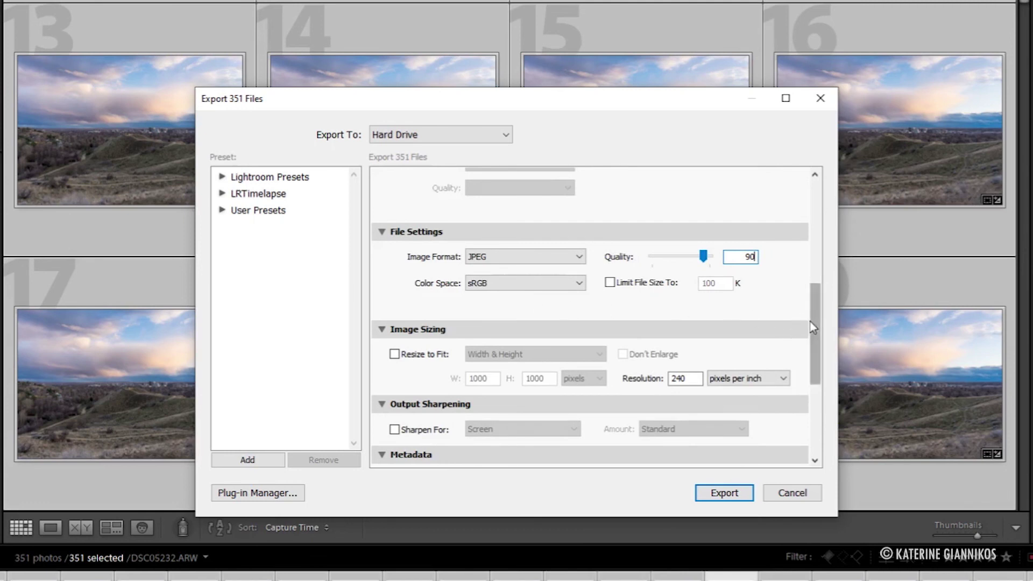
drag(813, 318, 807, 265)
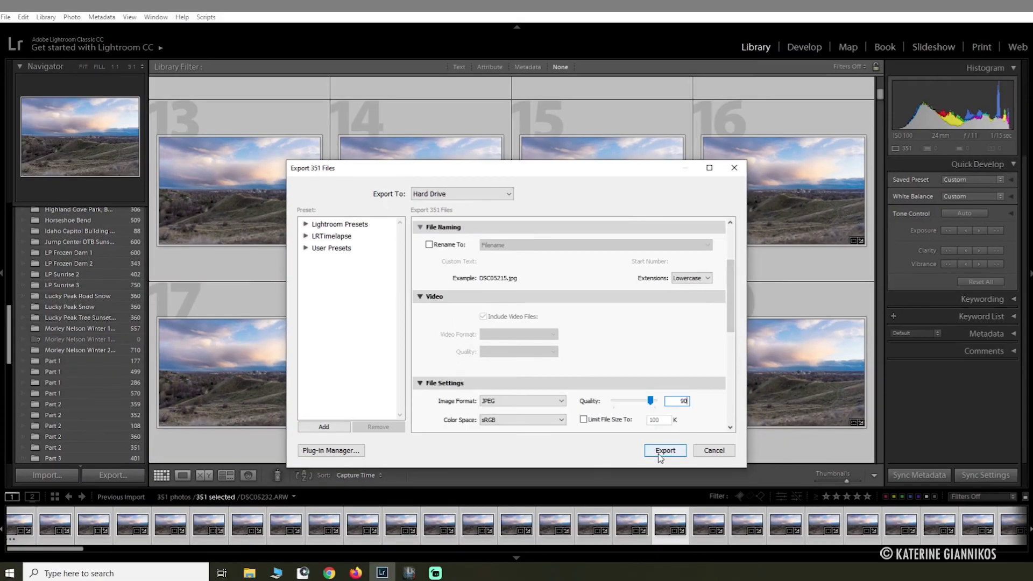
click(724, 493)
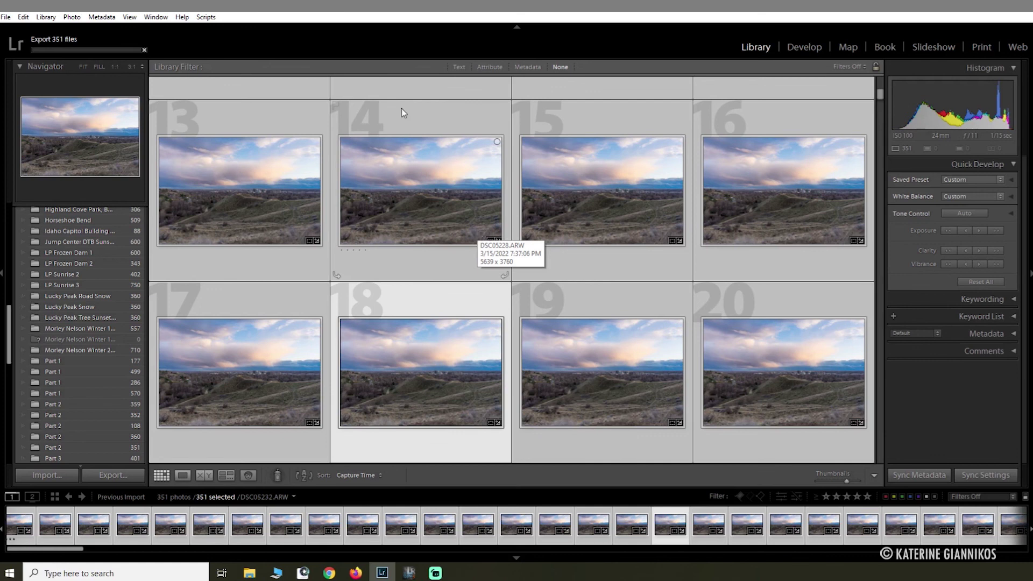
- Open frame DSC05224.ARW in Loupe view while the 351-file export runs
key(alt+Tab)
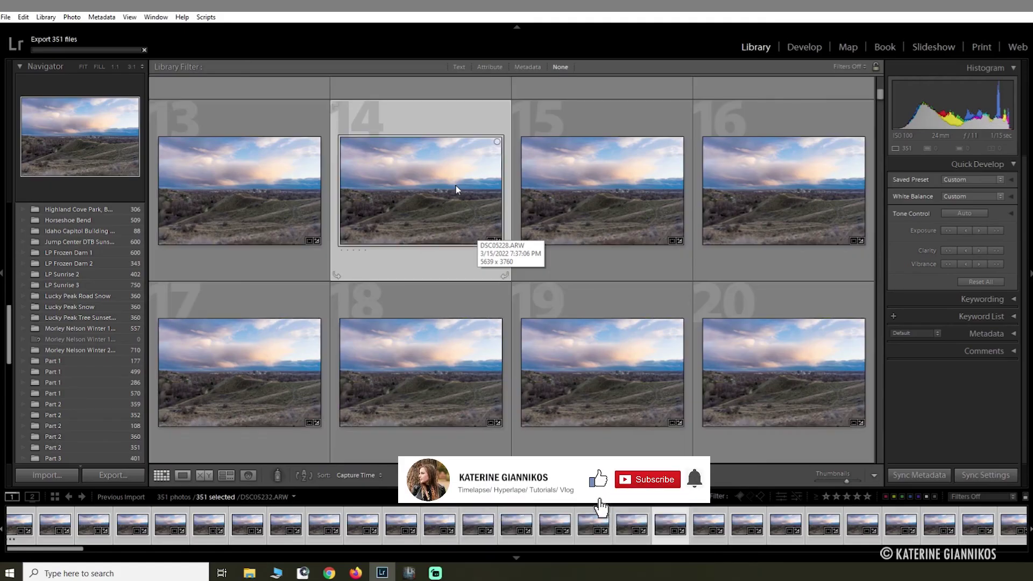
double_click(455, 186)
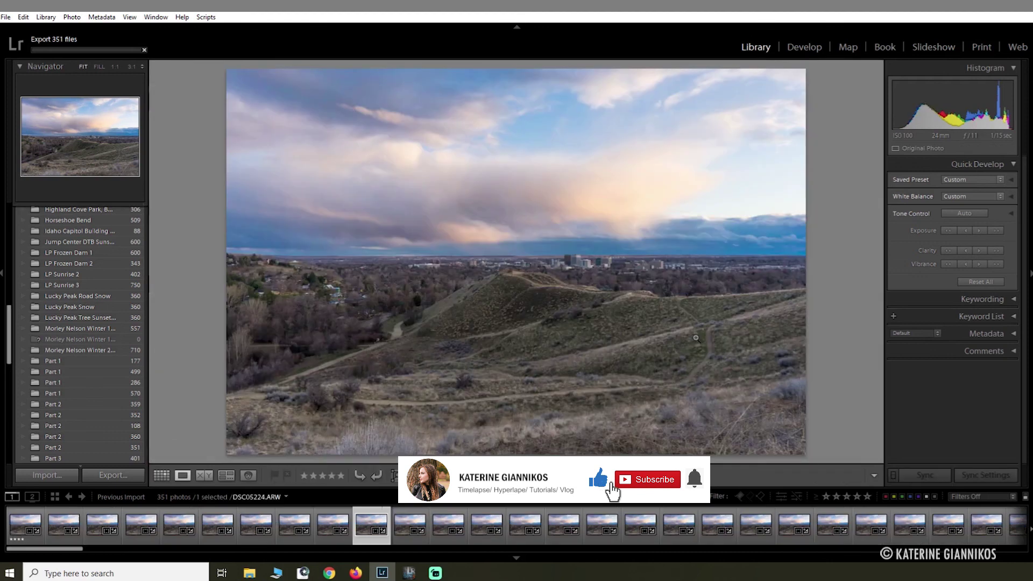